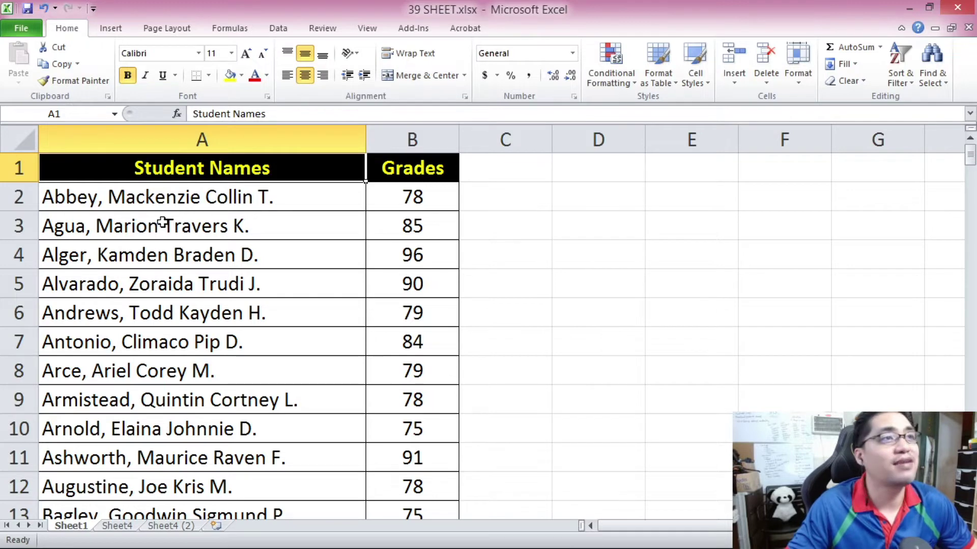
- Review the unsorted student names and their grades on Sheet1
{"action": "left_click", "coordinate": [127, 201]}
{"action": "scroll", "coordinate": [158, 216], "scroll_direction": "down", "scroll_amount": 2}
{"action": "scroll", "coordinate": [330, 239], "scroll_direction": "up", "scroll_amount": 2}
{"action": "left_click_drag", "start_coordinate": [422, 200], "coordinate": [436, 370]}
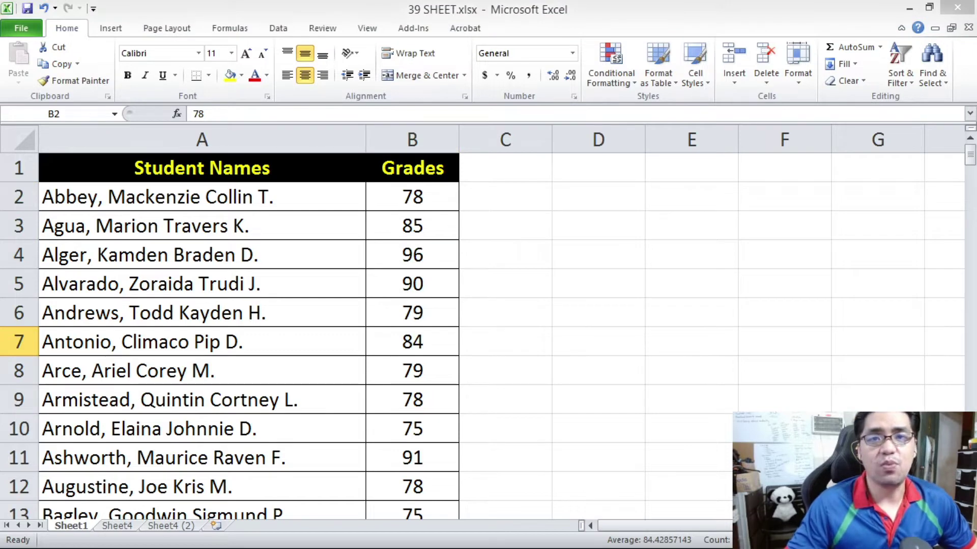
{"action": "left_click", "coordinate": [416, 208]}
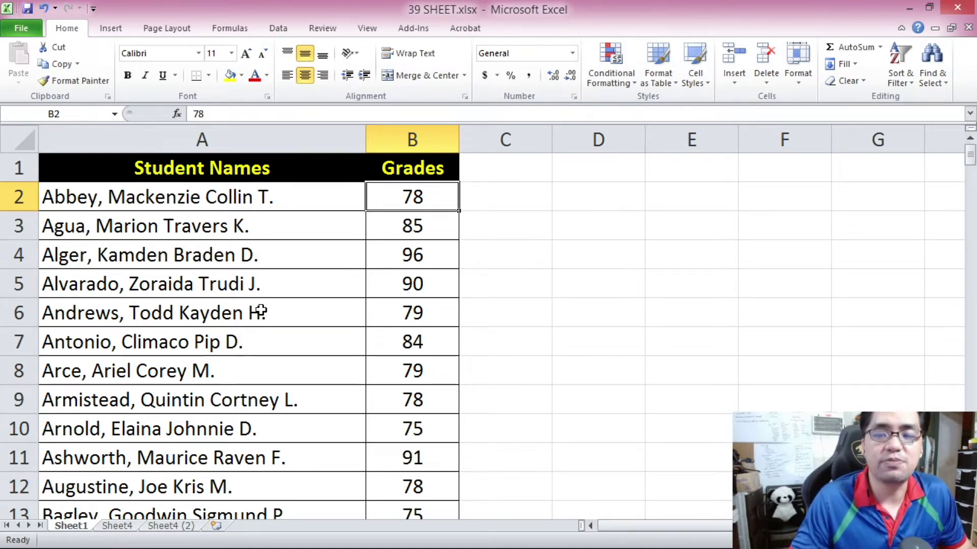
{"action": "left_click", "coordinate": [402, 310]}
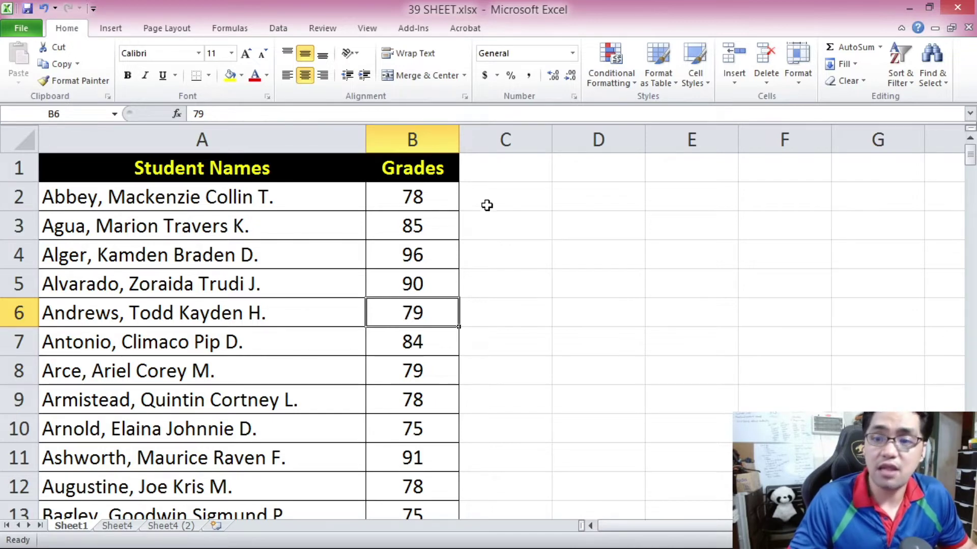
{"action": "left_click_drag", "start_coordinate": [412, 196], "coordinate": [410, 425]}
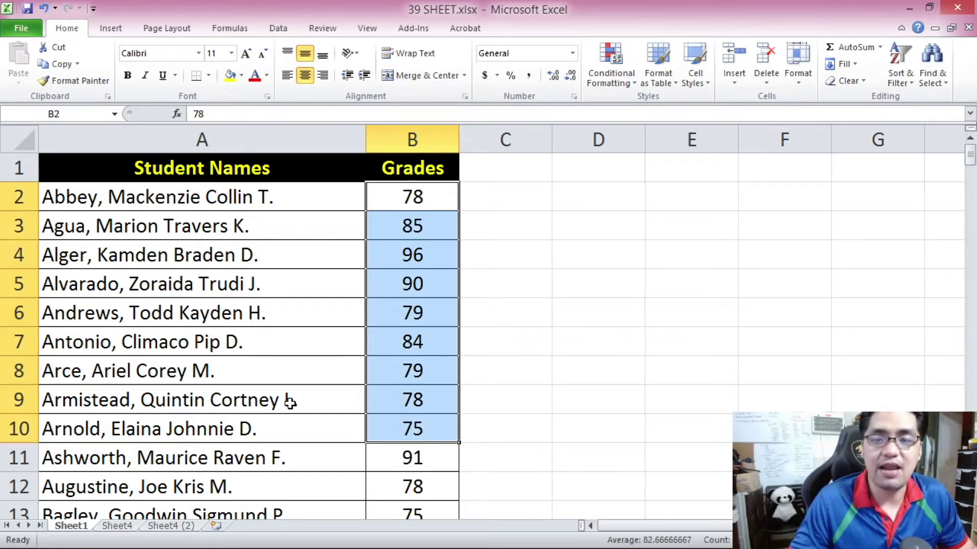
- Open Sheet4 and examine the highlighted group of students who share the grade 98
{"action": "key", "text": "ctrl+Page_Down"}
{"action": "left_click", "coordinate": [173, 186]}
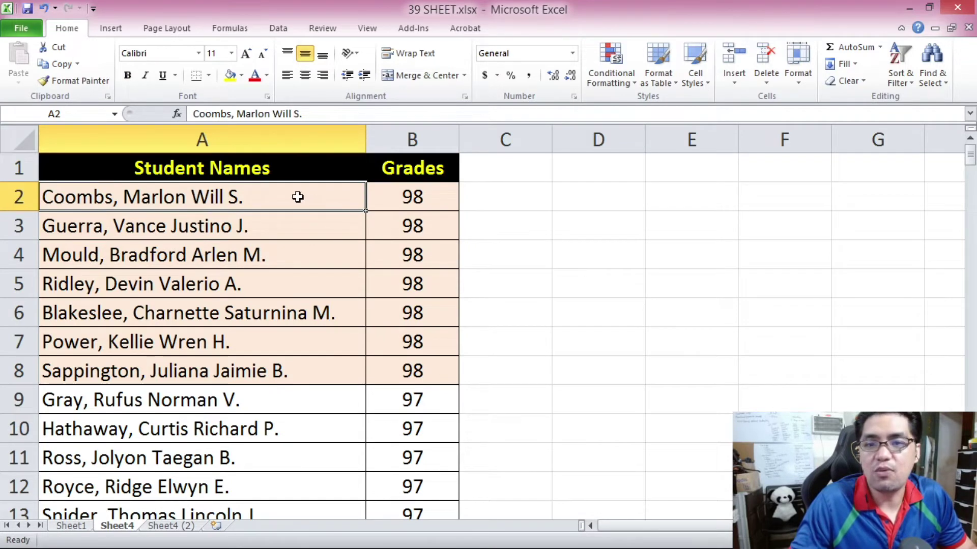
{"action": "left_click_drag", "start_coordinate": [358, 202], "coordinate": [412, 338]}
{"action": "left_click", "coordinate": [302, 242]}
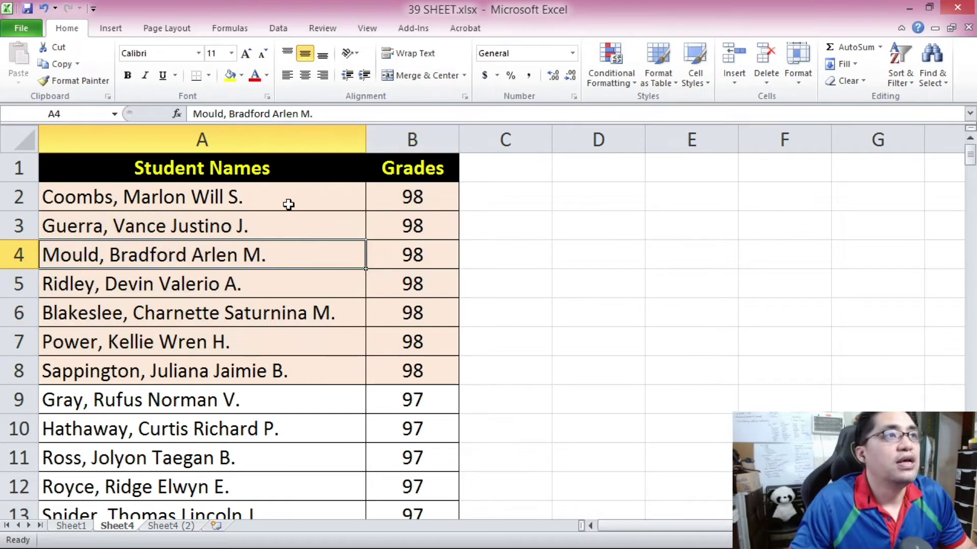
{"action": "left_click", "coordinate": [282, 198]}
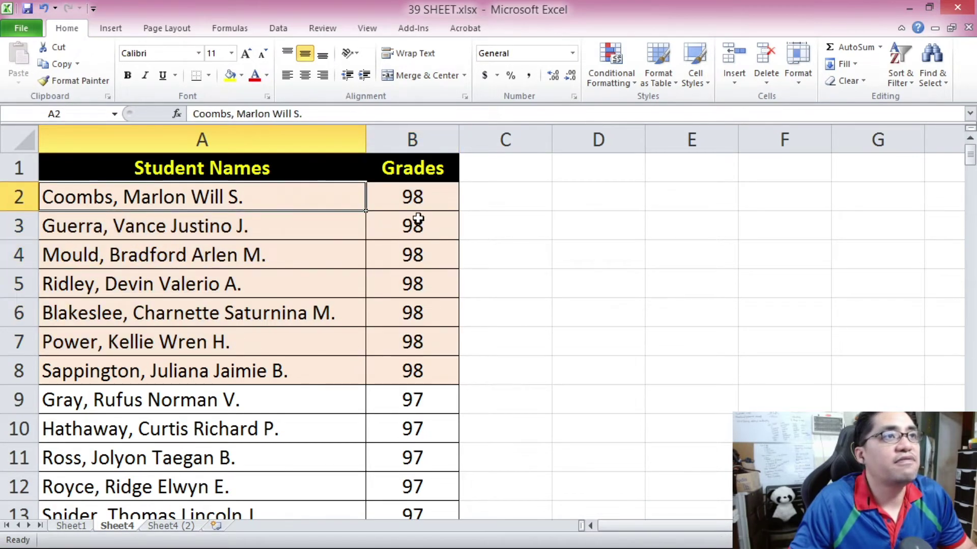
{"action": "left_click", "coordinate": [417, 203]}
{"action": "left_click_drag", "start_coordinate": [417, 203], "coordinate": [447, 366]}
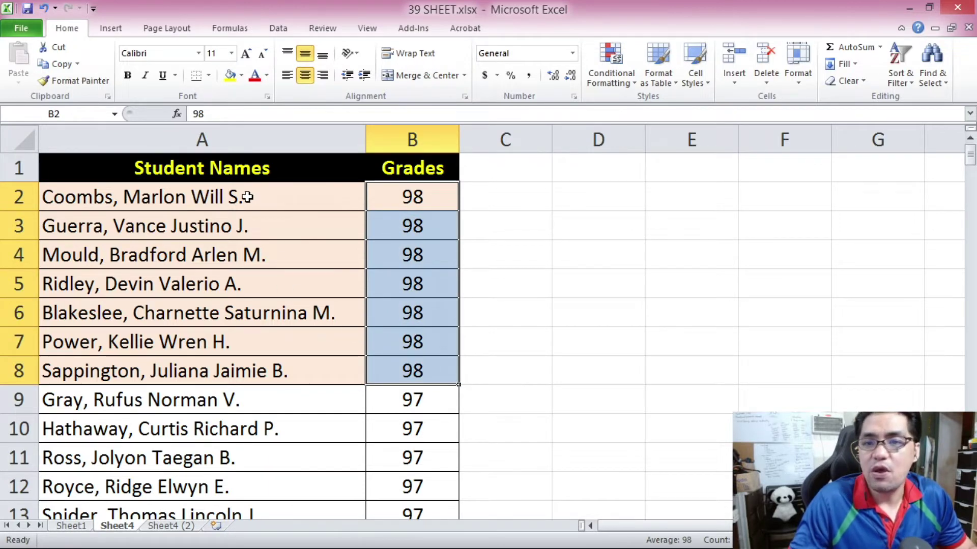
{"action": "left_click_drag", "start_coordinate": [247, 197], "coordinate": [436, 360]}
{"action": "left_click_drag", "start_coordinate": [316, 191], "coordinate": [400, 373]}
- Look through the tied grade groups further down the sorted list on Sheet4
{"action": "scroll", "coordinate": [392, 371], "scroll_direction": "down", "scroll_amount": 2}
{"action": "left_click", "coordinate": [387, 371]}
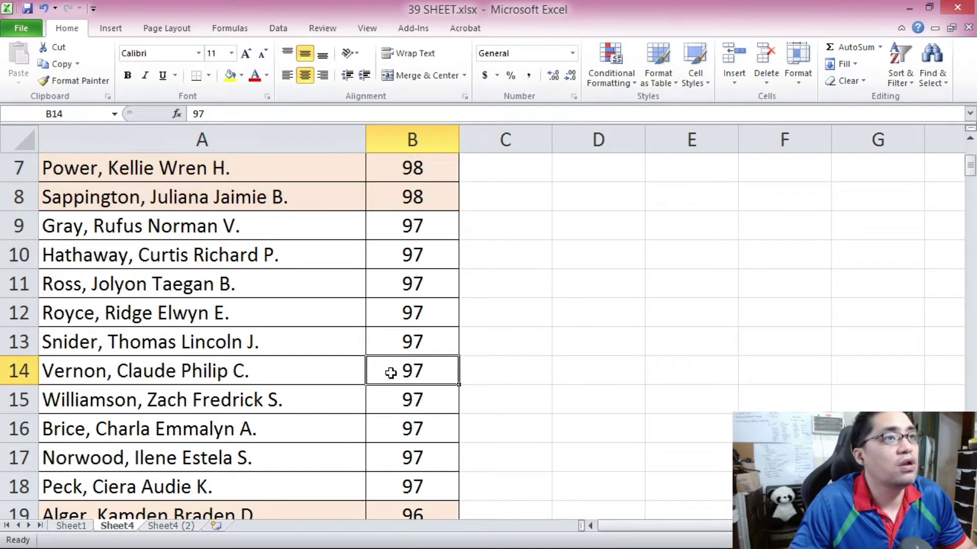
{"action": "scroll", "coordinate": [386, 371], "scroll_direction": "down", "scroll_amount": 1}
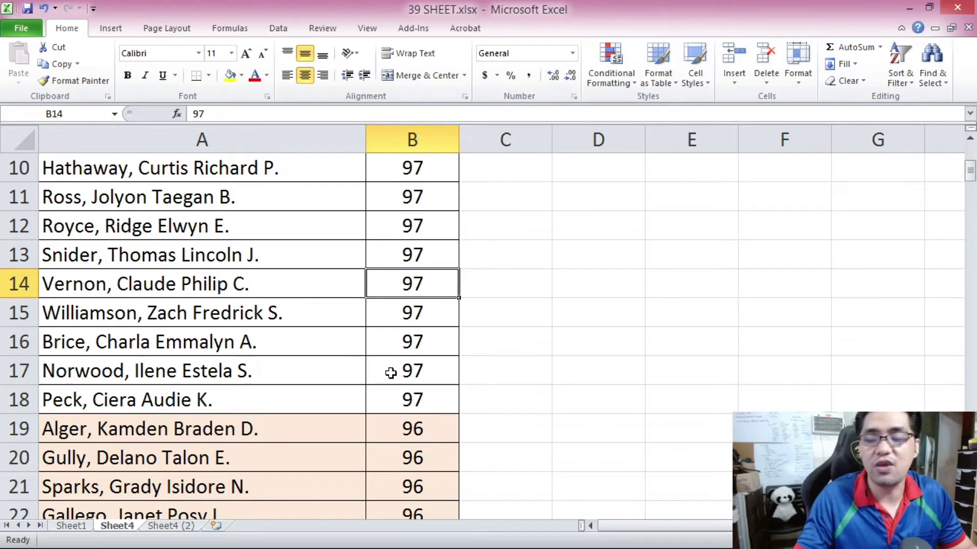
{"action": "scroll", "coordinate": [390, 373], "scroll_direction": "down", "scroll_amount": 3}
{"action": "scroll", "coordinate": [390, 373], "scroll_direction": "up", "scroll_amount": 1}
{"action": "scroll", "coordinate": [390, 373], "scroll_direction": "down", "scroll_amount": 4}
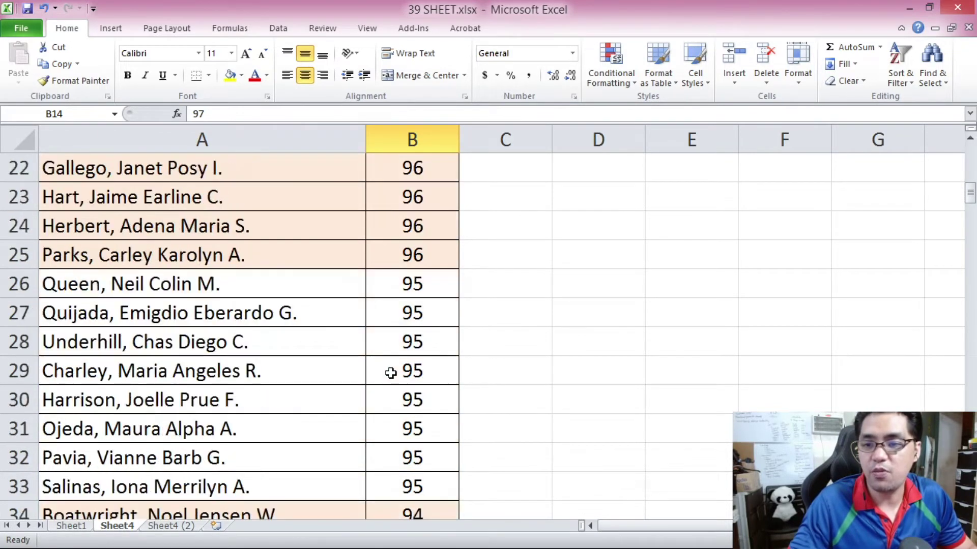
{"action": "scroll", "coordinate": [390, 373], "scroll_direction": "up", "scroll_amount": 8}
{"action": "scroll", "coordinate": [390, 373], "scroll_direction": "up", "scroll_amount": 1}
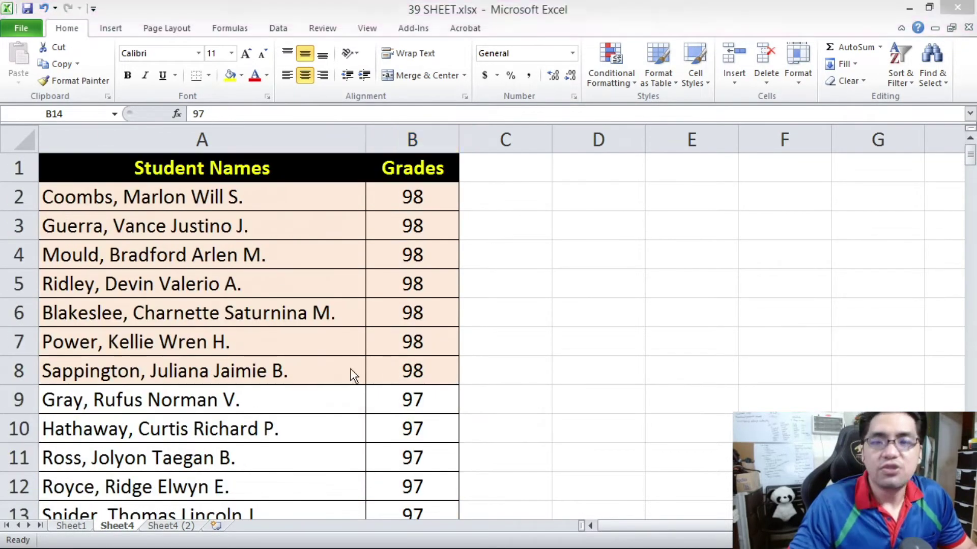
- Copy the Grades header with its formatting to C1 and change its text to CRANK
{"action": "left_click", "coordinate": [505, 178]}
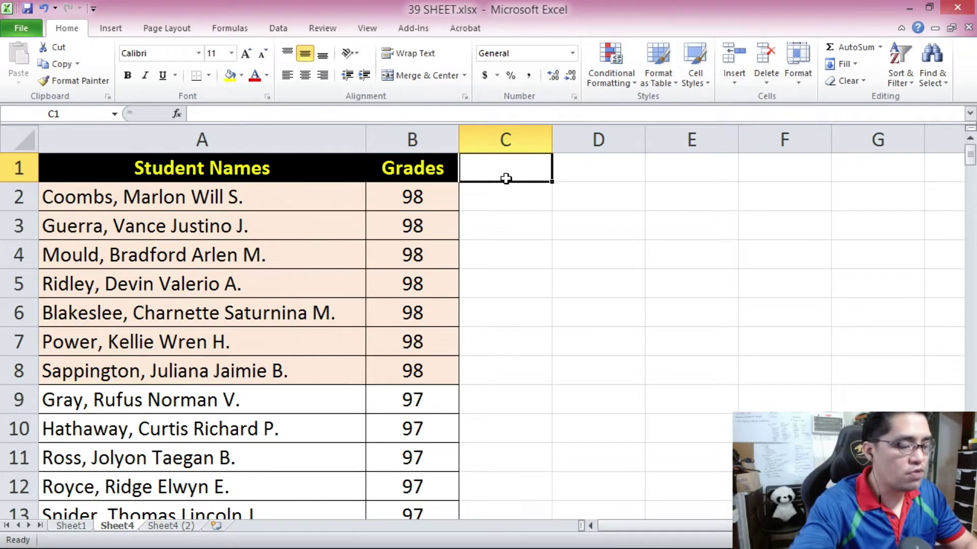
{"action": "left_click", "coordinate": [446, 181]}
{"action": "key", "text": "ctrl+c"}
{"action": "left_click", "coordinate": [497, 165]}
{"action": "key", "text": "ctrl+v"}
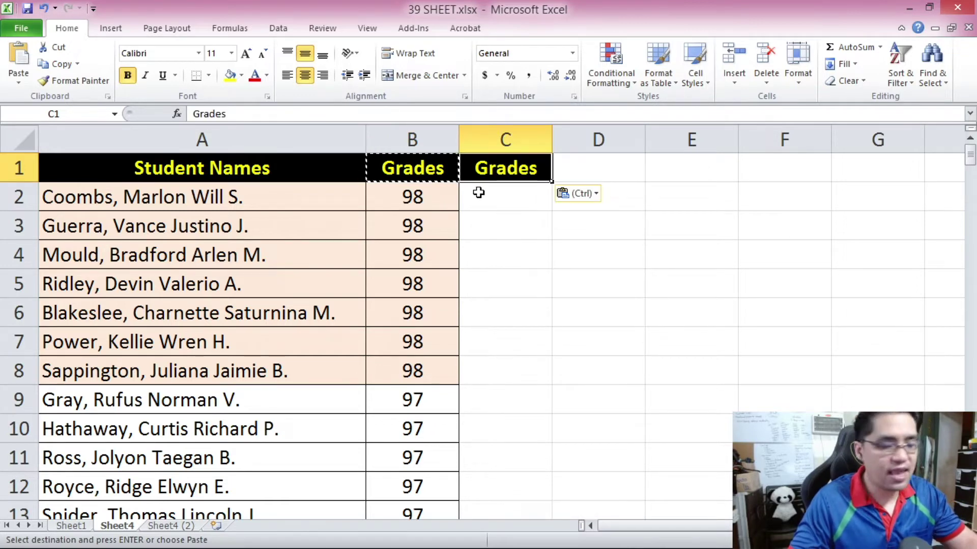
{"action": "key", "text": "ctrl"}
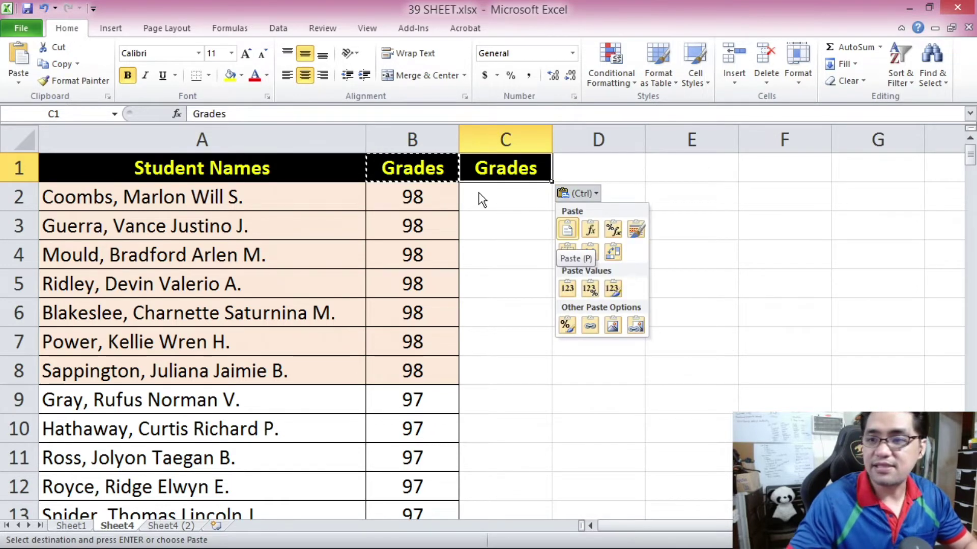
{"action": "left_click", "coordinate": [497, 159]}
{"action": "type", "text": "C"}
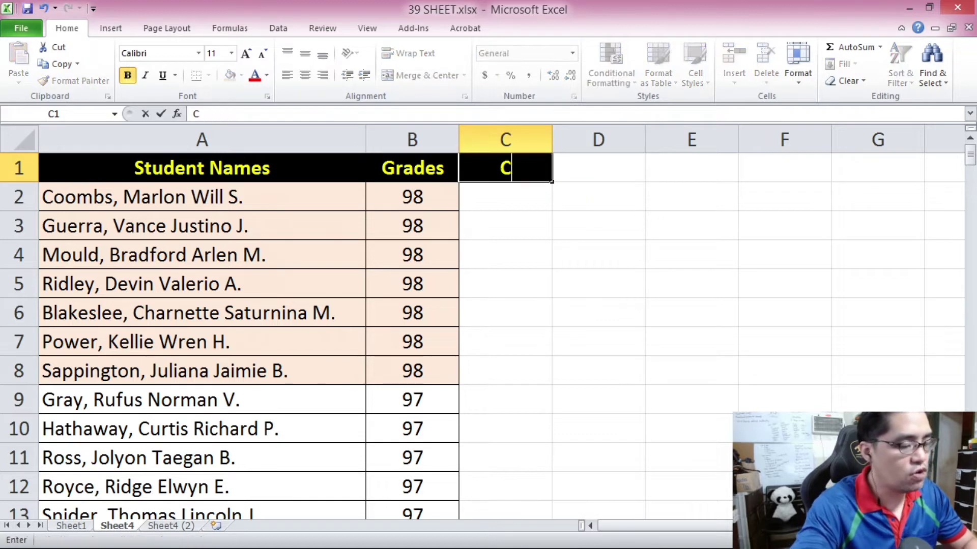
{"action": "type", "text": "RANK"}
{"action": "key", "text": "Return"}
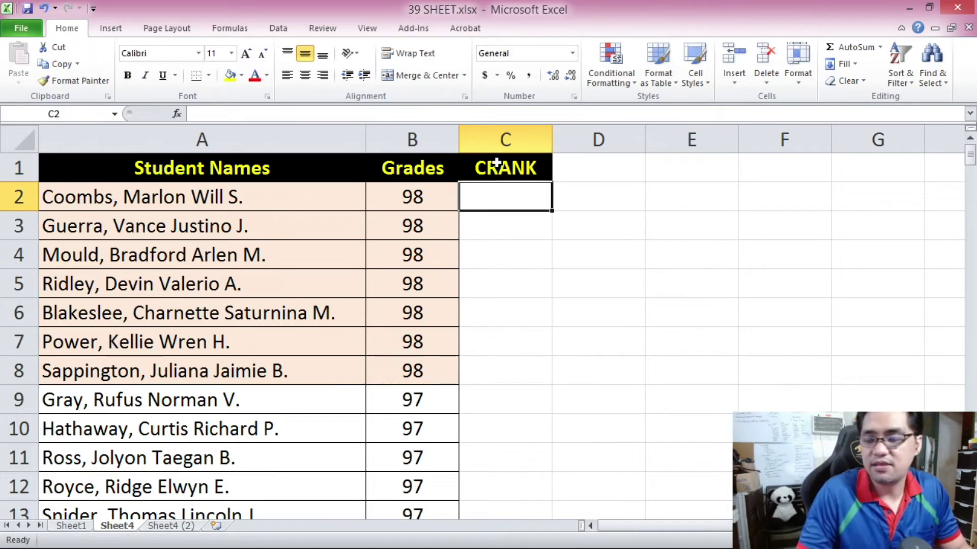
{"action": "left_click", "coordinate": [497, 164]}
- Apply all borders to cell C2 below the CRANK header
{"action": "left_click", "coordinate": [521, 188]}
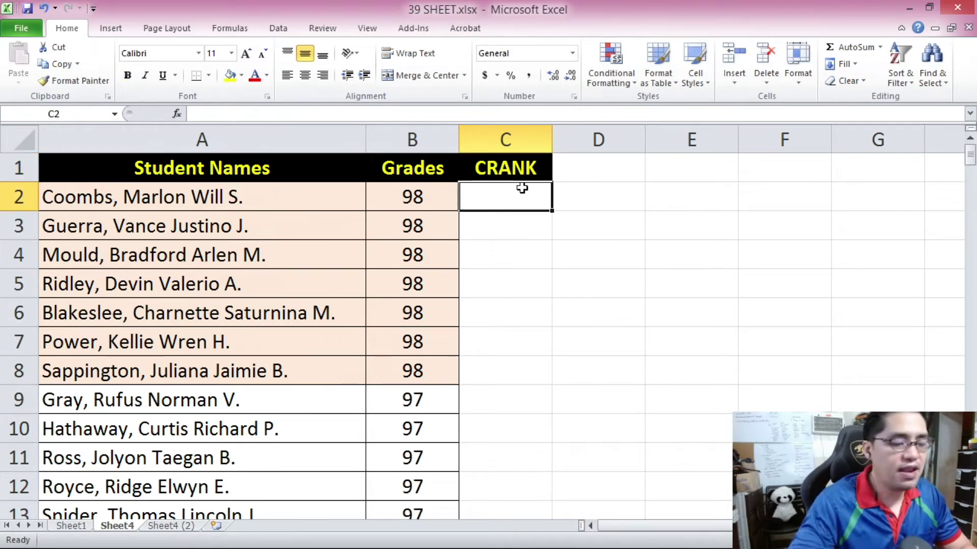
{"action": "left_click", "coordinate": [209, 75]}
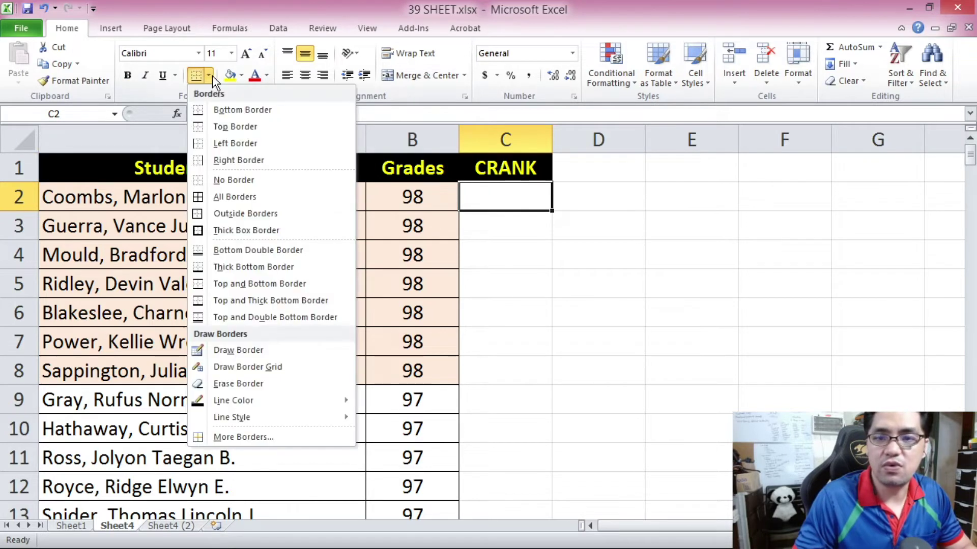
{"action": "left_click", "coordinate": [242, 197]}
- Build a RANK formula in C2 that ranks B2 within B2:B201 using descending order 0
{"action": "type", "text": "="}
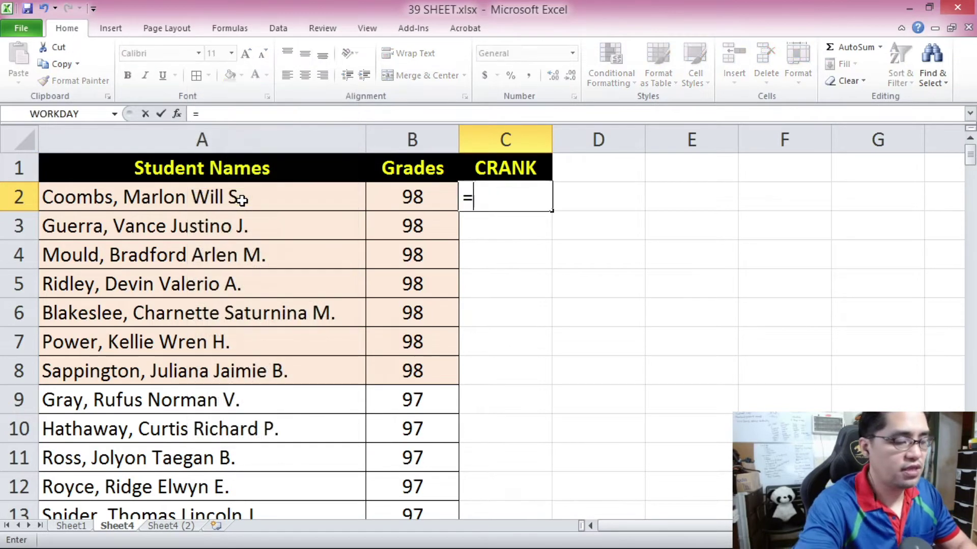
{"action": "type", "text": "RANK("}
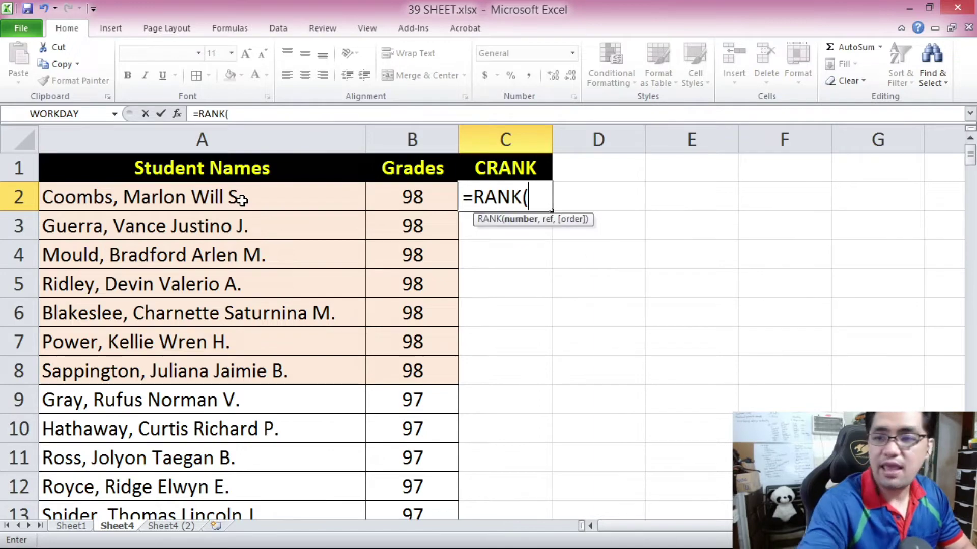
{"action": "left_click", "coordinate": [430, 199]}
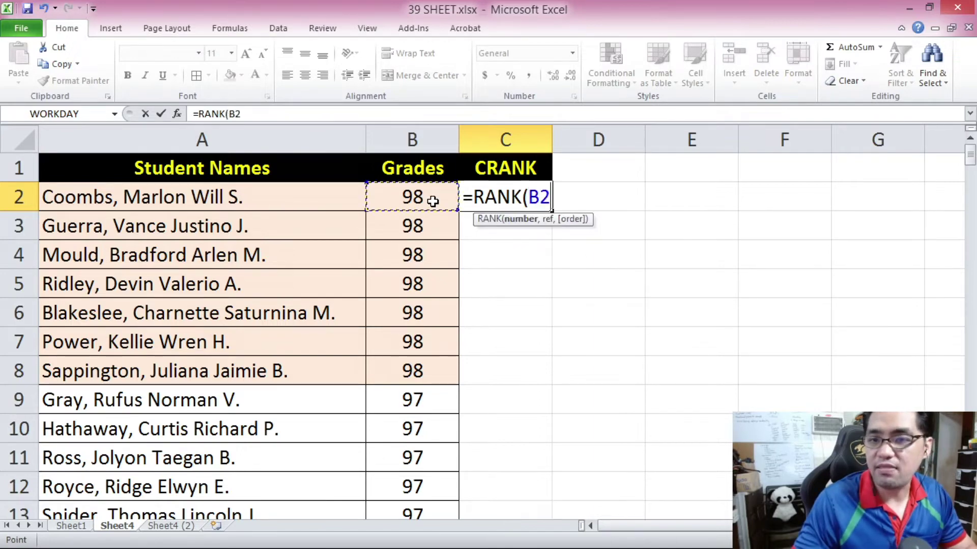
{"action": "left_click", "coordinate": [270, 115]}
{"action": "type", "text": ","}
{"action": "left_click", "coordinate": [430, 197]}
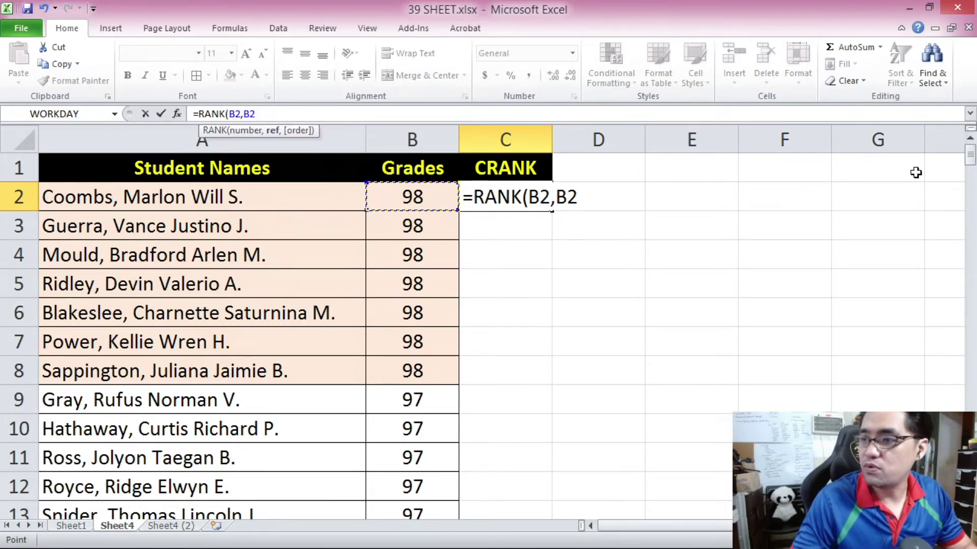
{"action": "left_click_drag", "start_coordinate": [970, 153], "coordinate": [971, 164]}
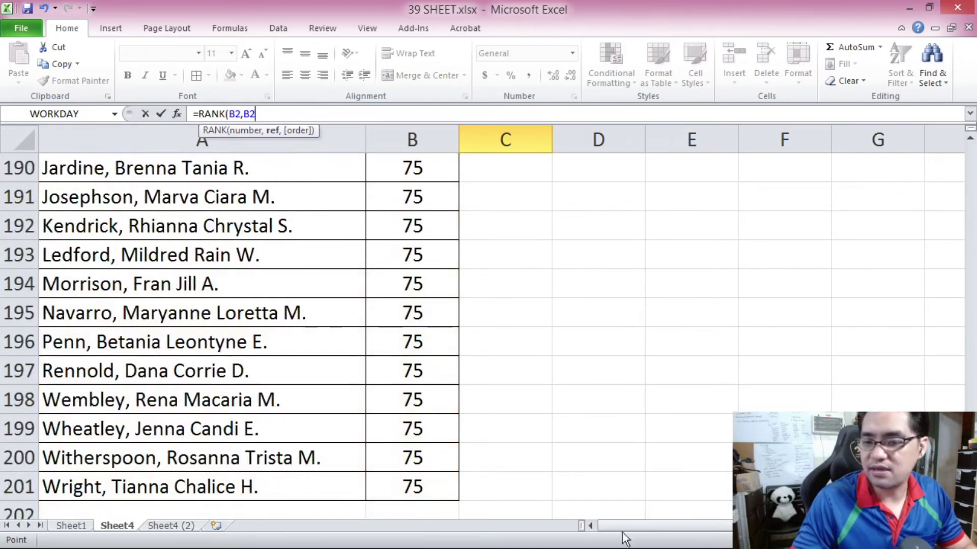
{"action": "left_click", "coordinate": [442, 488], "text": "shift"}
{"action": "type", "text": ",0"}
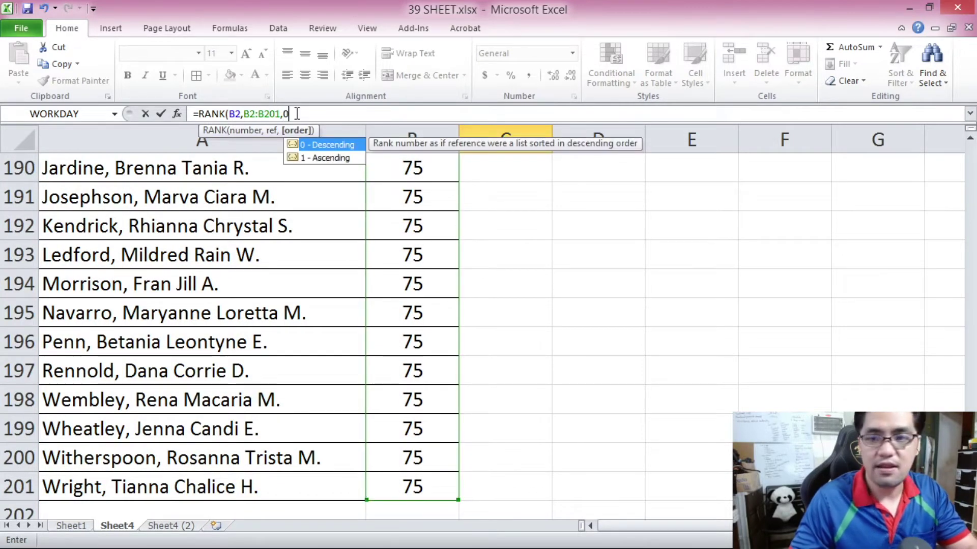
- Make the reference range absolute as $B$2:$B$201 and complete the RANK formula in C2
{"action": "type", "text": ")"}
{"action": "left_click", "coordinate": [250, 113]}
{"action": "key", "text": "F4"}
{"action": "left_click", "coordinate": [283, 114]}
{"action": "key", "text": "F4"}
{"action": "key", "text": "Return"}
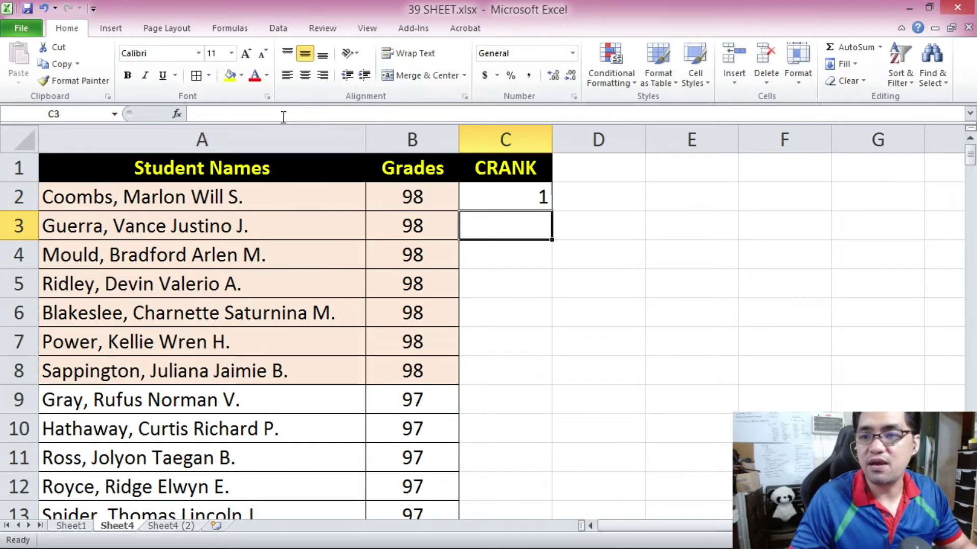
- Center the contents of C2 and copy its formula down the CRANK column to C201
{"action": "left_click", "coordinate": [516, 197]}
{"action": "left_click", "coordinate": [304, 79]}
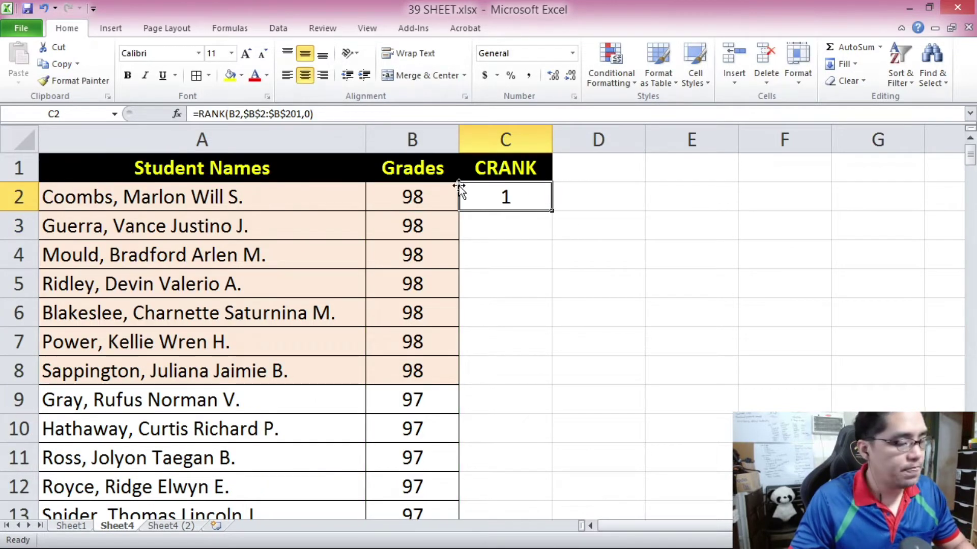
{"action": "key", "text": "ctrl+c"}
{"action": "left_click_drag", "start_coordinate": [970, 155], "coordinate": [970, 165]}
{"action": "left_click", "coordinate": [513, 488], "text": "shift"}
{"action": "key", "text": "ctrl+v"}
- Check the copied RANK formula and the ranks of the tied grades in column C
{"action": "left_click", "coordinate": [486, 257]}
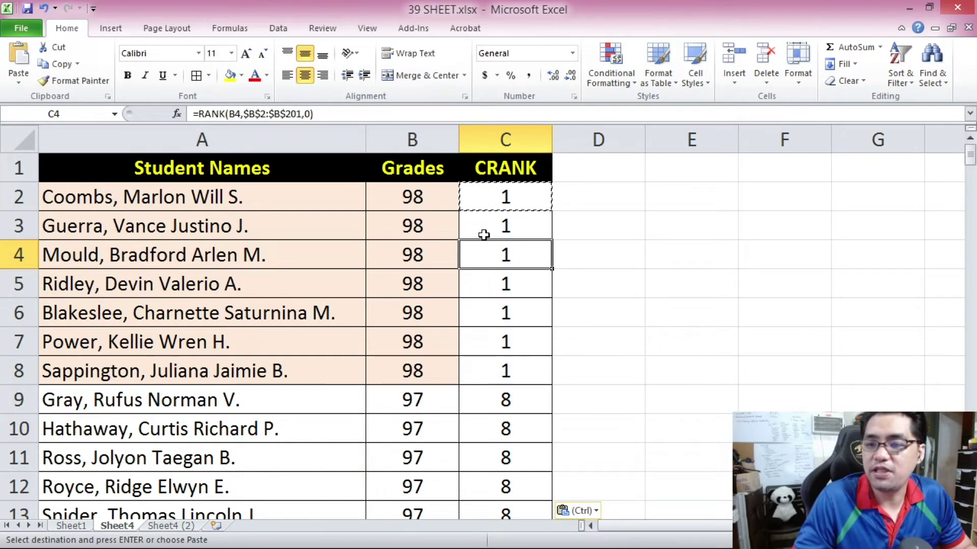
{"action": "left_click", "coordinate": [430, 133]}
{"action": "left_click", "coordinate": [488, 251]}
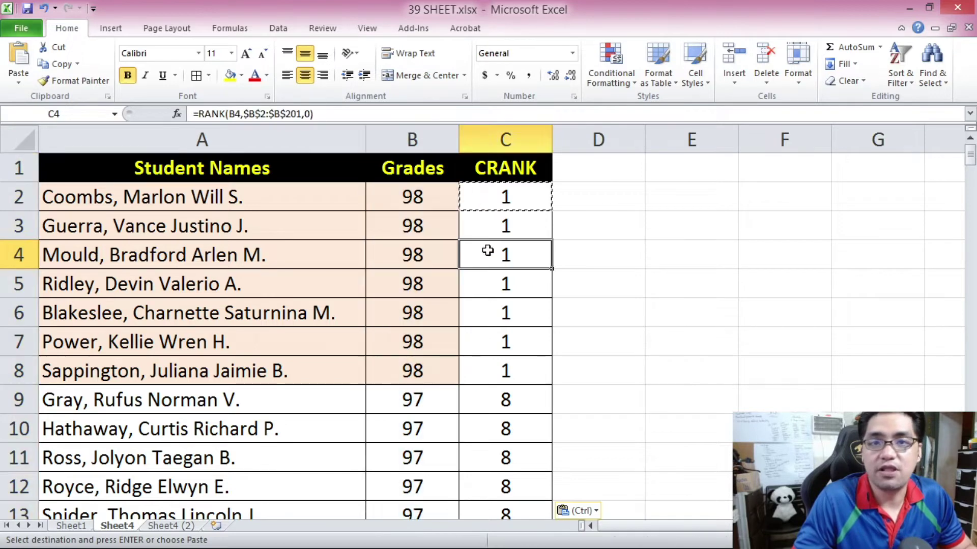
{"action": "left_click", "coordinate": [579, 175]}
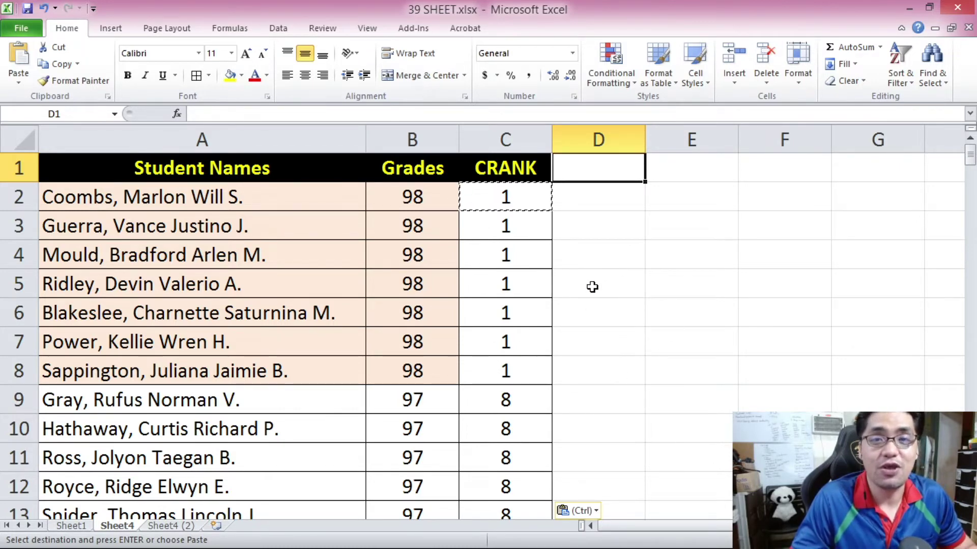
{"action": "key", "text": "alt+Tab"}
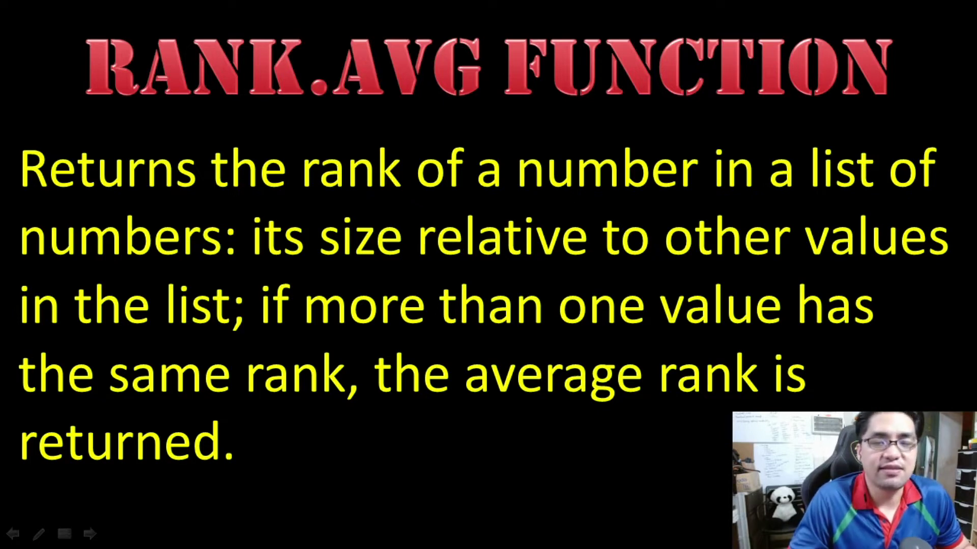
{"action": "key", "text": "Right"}
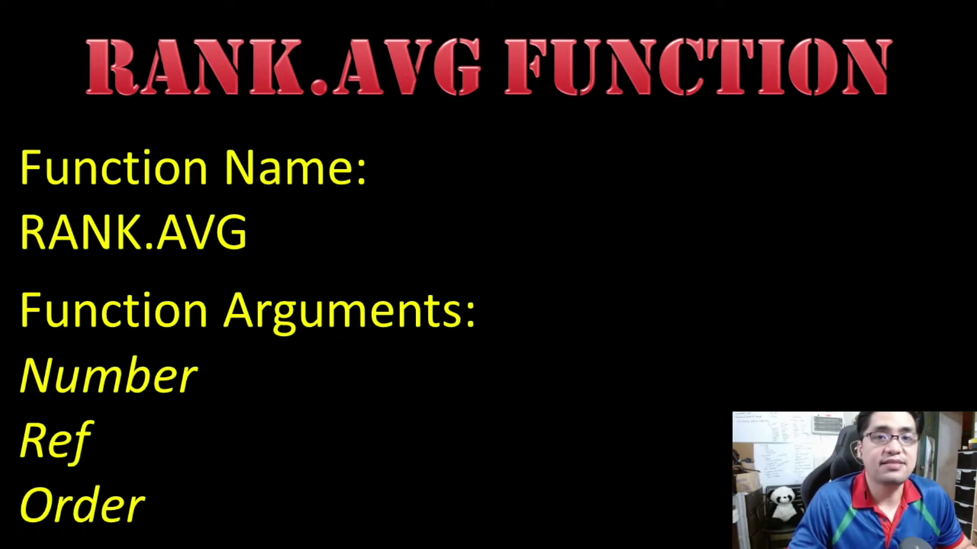
{"action": "key", "text": "alt+Tab"}
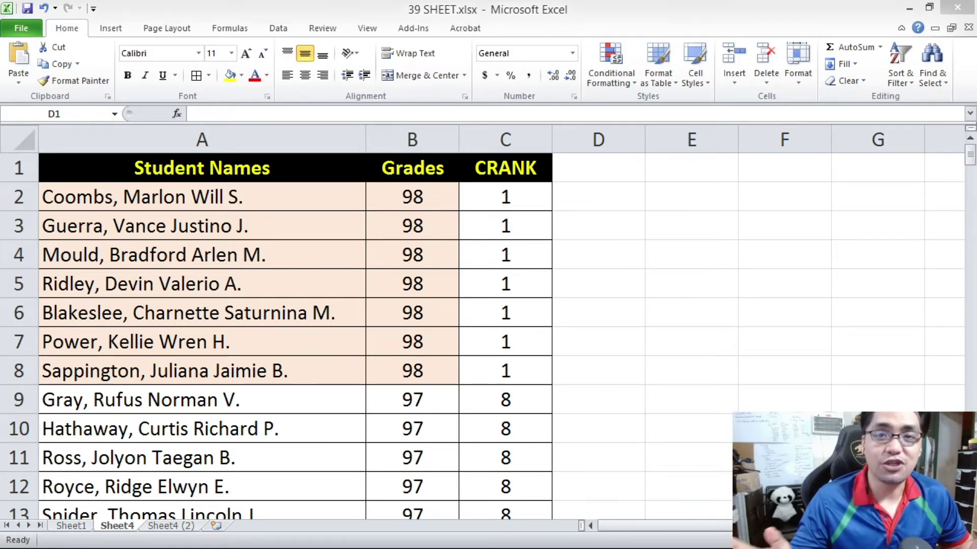
- Copy the CRANK header with its formatting into D1 and change its text to FRANK
{"action": "key", "text": "ctrl+z"}
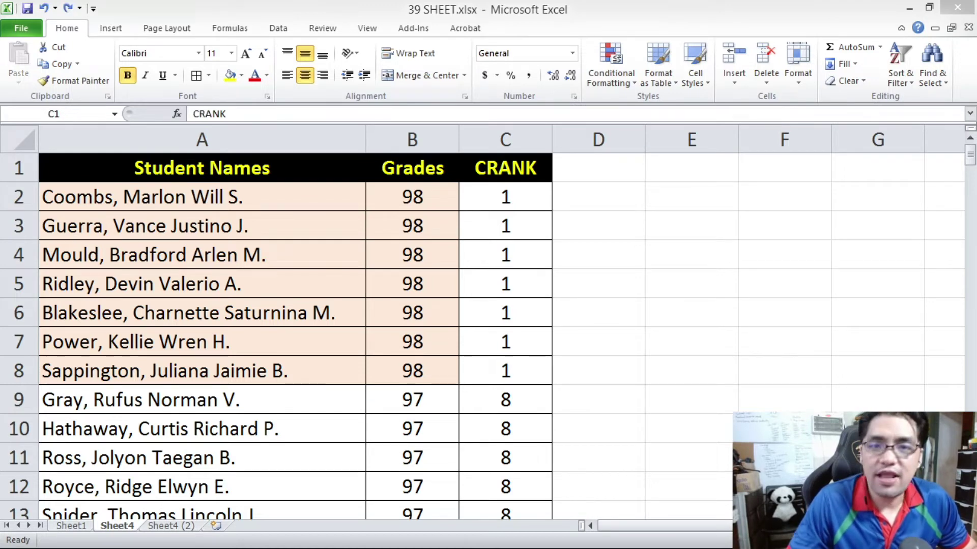
{"action": "left_click", "coordinate": [514, 173]}
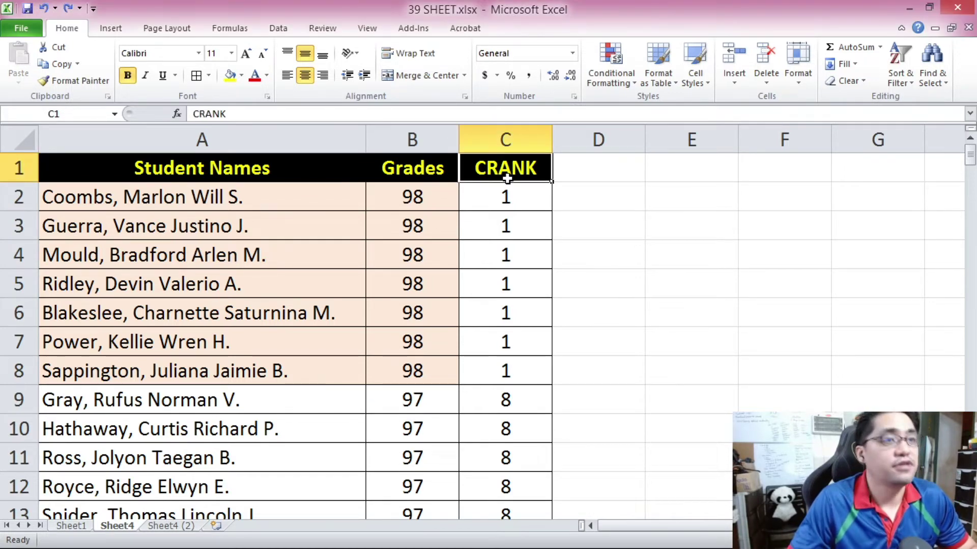
{"action": "key", "text": "ctrl+c"}
{"action": "left_click", "coordinate": [588, 164]}
{"action": "key", "text": "ctrl+v"}
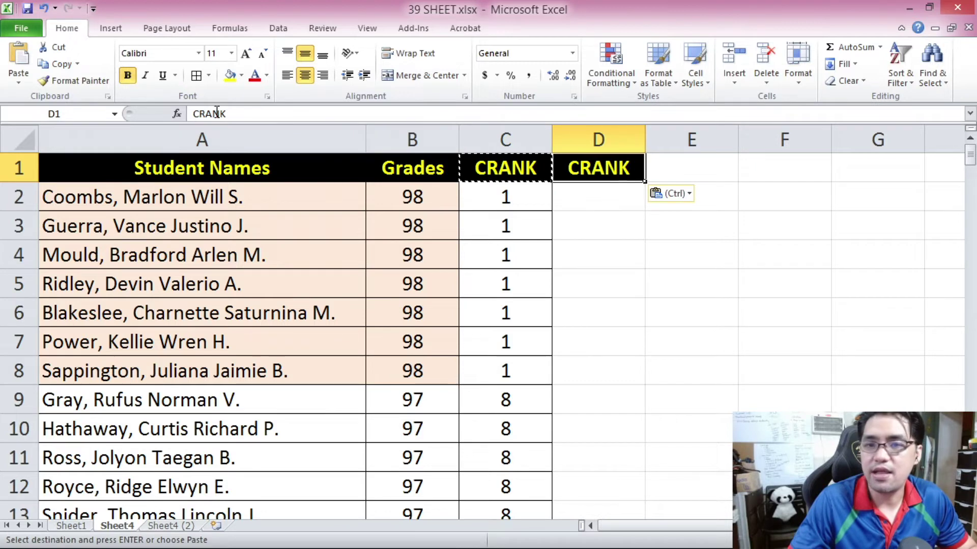
{"action": "left_click", "coordinate": [201, 114]}
{"action": "left_click_drag", "start_coordinate": [201, 114], "coordinate": [192, 114]}
{"action": "type", "text": "F"}
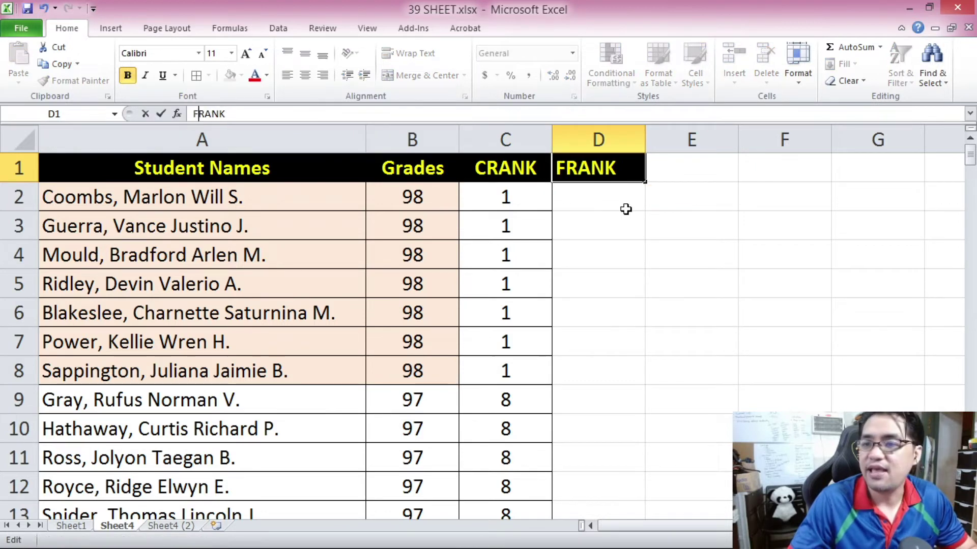
{"action": "left_click", "coordinate": [625, 207]}
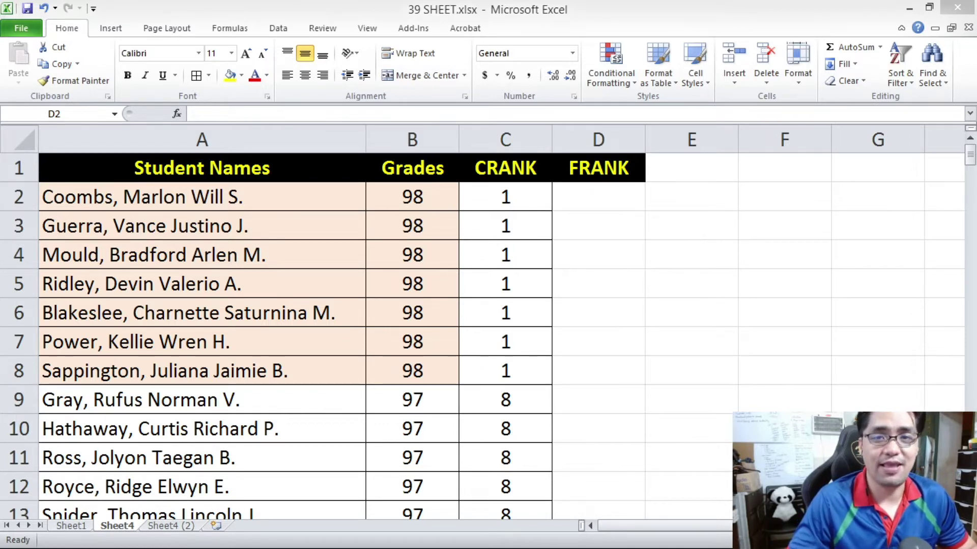
- Build a RANK.AVG formula in D2 that ranks B2 within B2:B201 using descending order 0
{"action": "left_click", "coordinate": [599, 198]}
{"action": "type", "text": "=RANK"}
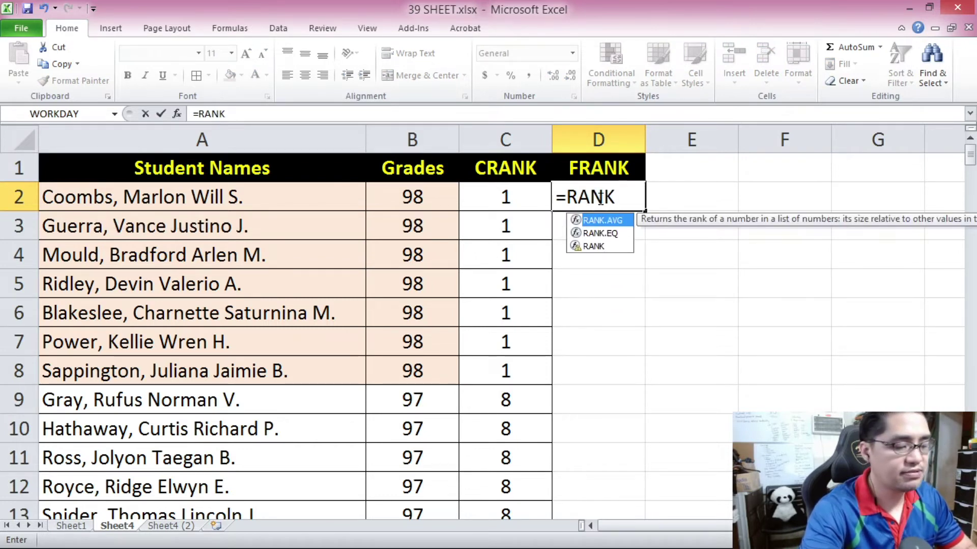
{"action": "type", "text": ".AVG("}
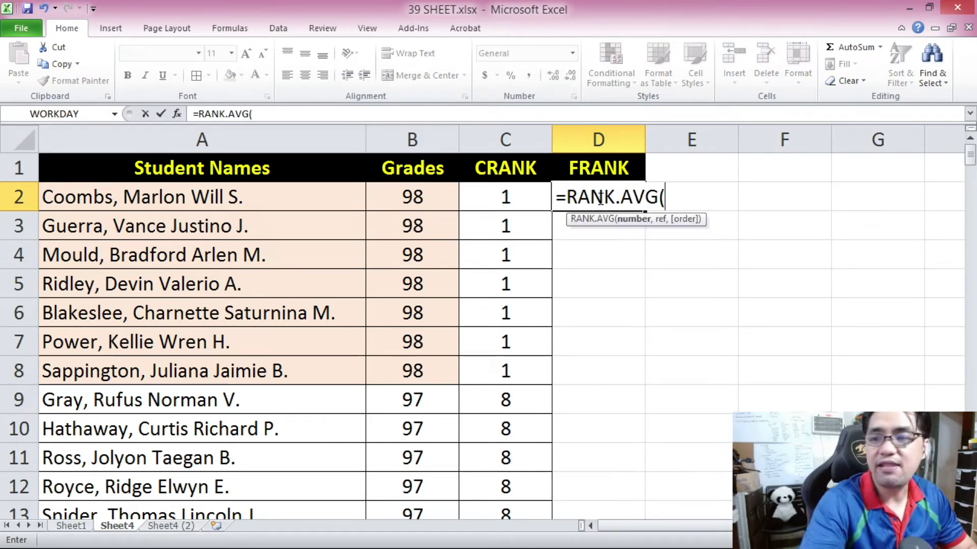
{"action": "left_click", "coordinate": [439, 192]}
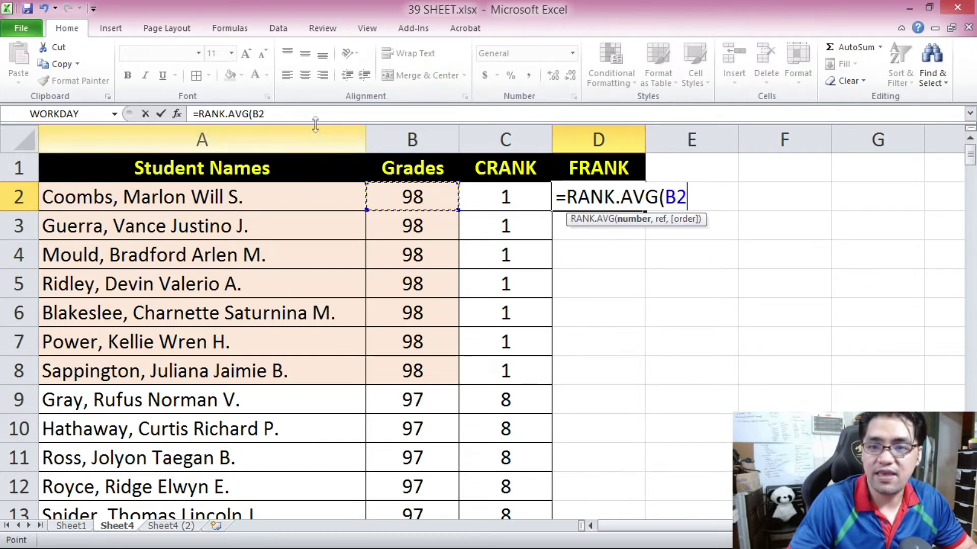
{"action": "left_click", "coordinate": [309, 117]}
{"action": "type", "text": ","}
{"action": "left_click", "coordinate": [375, 192]}
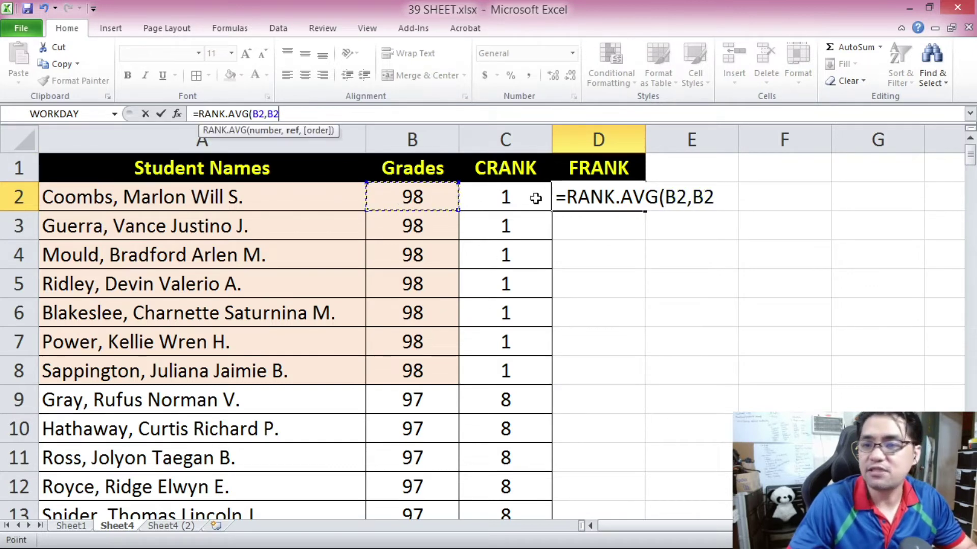
{"action": "left_click_drag", "start_coordinate": [971, 158], "coordinate": [972, 504]}
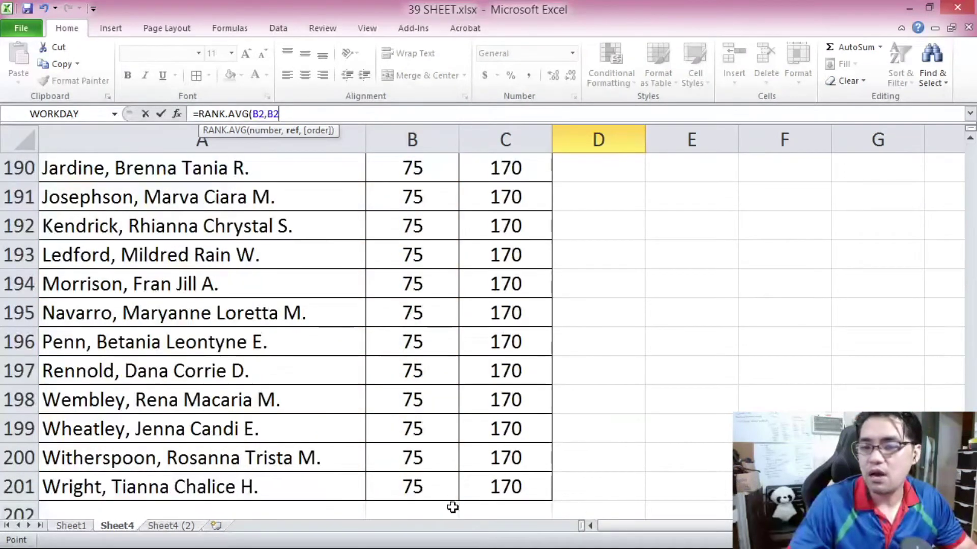
{"action": "left_click", "coordinate": [425, 485], "text": "shift"}
{"action": "left_click", "coordinate": [314, 117]}
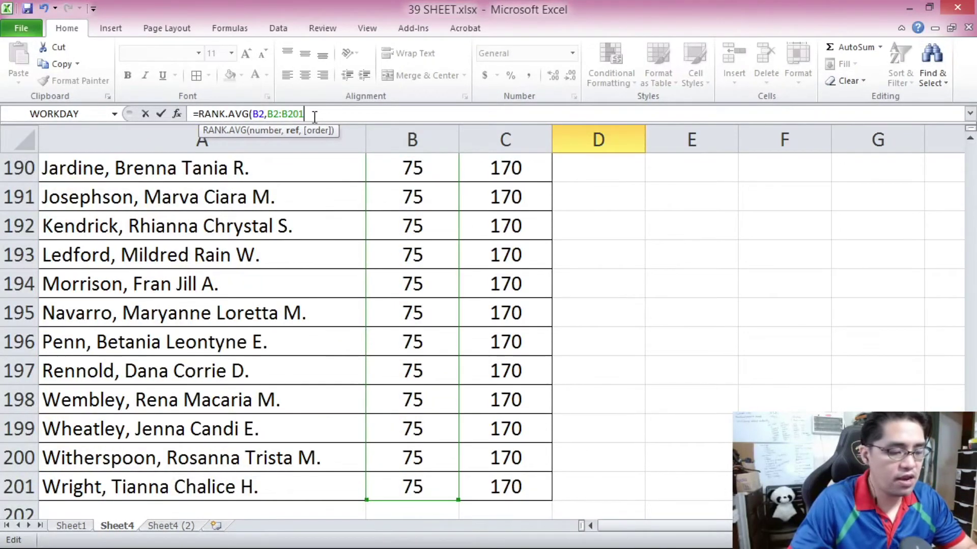
{"action": "type", "text": ","}
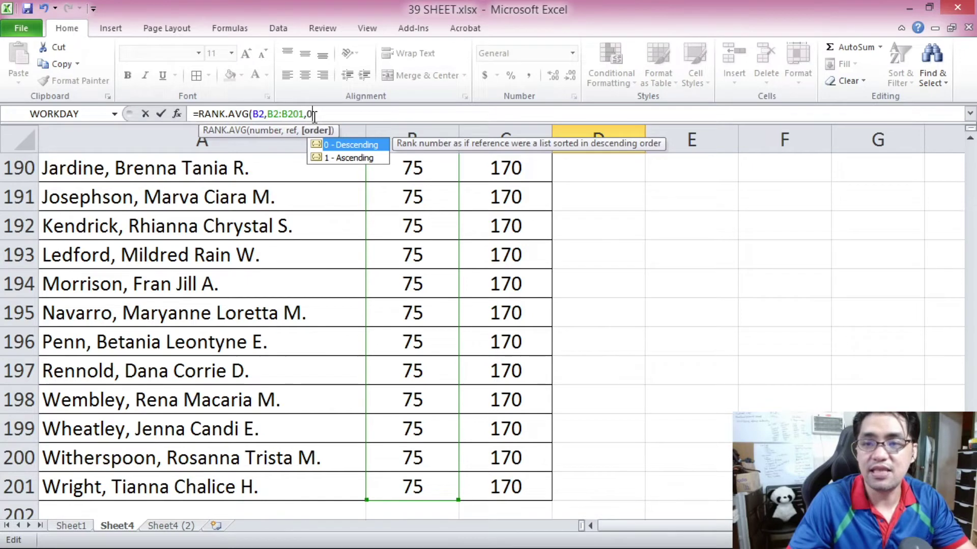
{"action": "type", "text": "0)"}
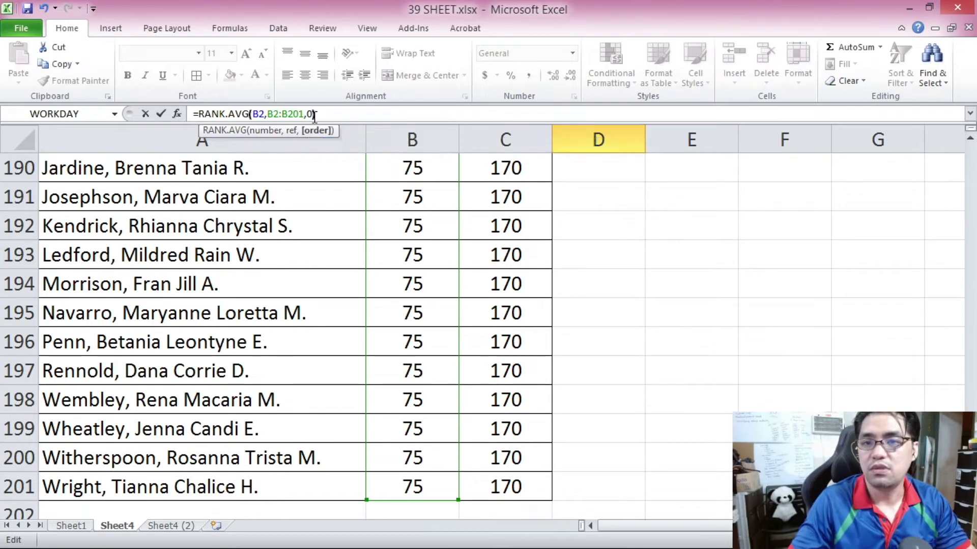
- Make the reference range absolute as $B$2:$B$201 and complete the RANK.AVG formula in D2
{"action": "scroll", "coordinate": [585, 254], "scroll_direction": "up", "scroll_amount": 20}
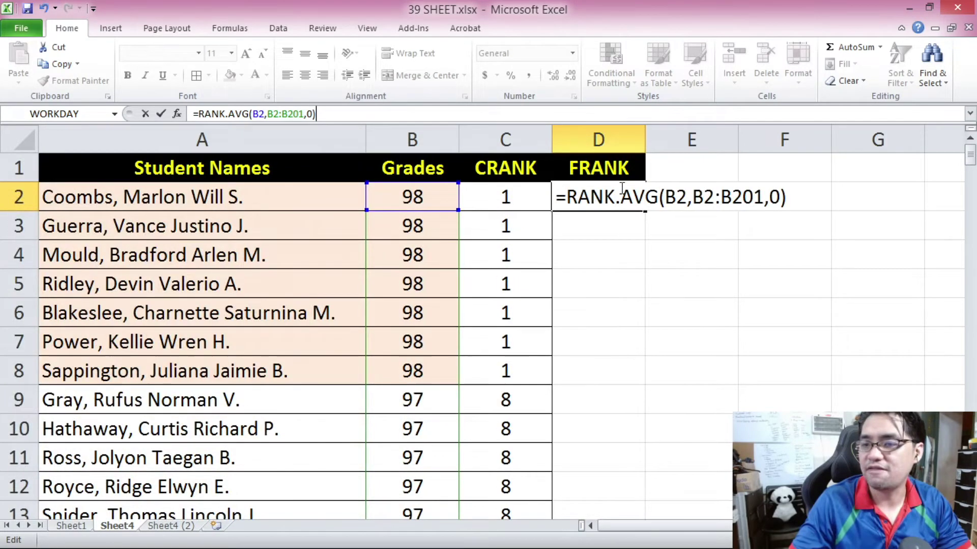
{"action": "left_click", "coordinate": [275, 113]}
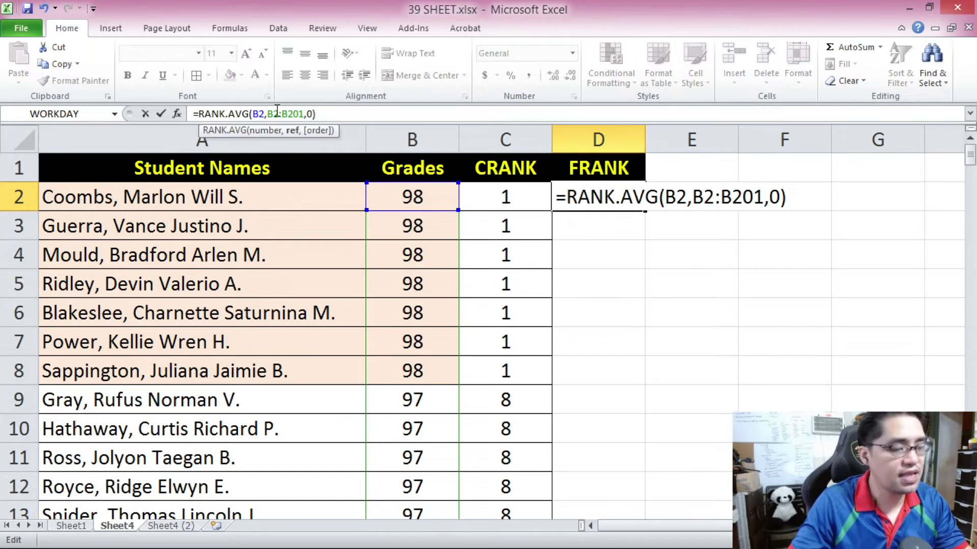
{"action": "key", "text": "F4"}
{"action": "key", "text": "Right"}
{"action": "key", "text": "Right"}
{"action": "key", "text": "Right"}
{"action": "key", "text": "F4"}
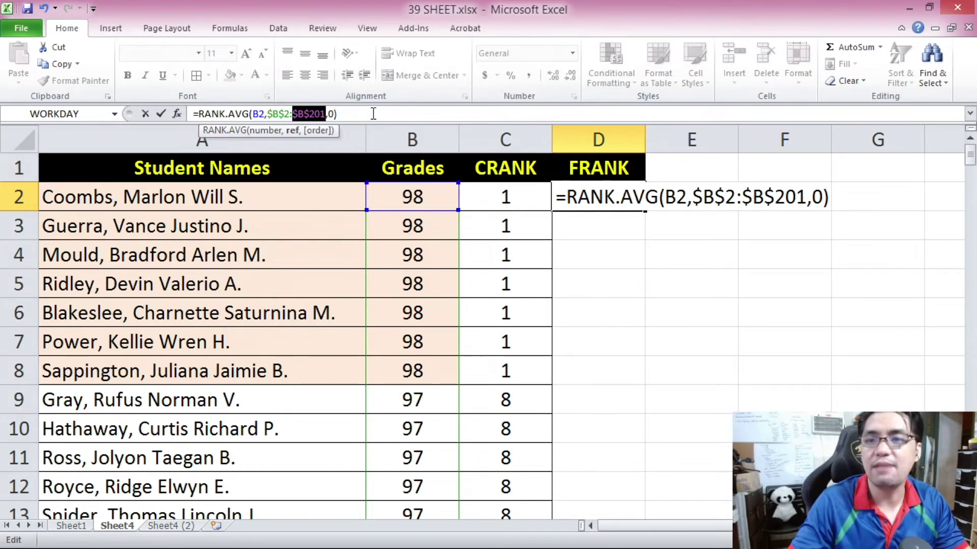
{"action": "key", "text": "Return"}
- Center the contents of D2 and copy its formula down the FRANK column to D201
{"action": "left_click", "coordinate": [595, 196]}
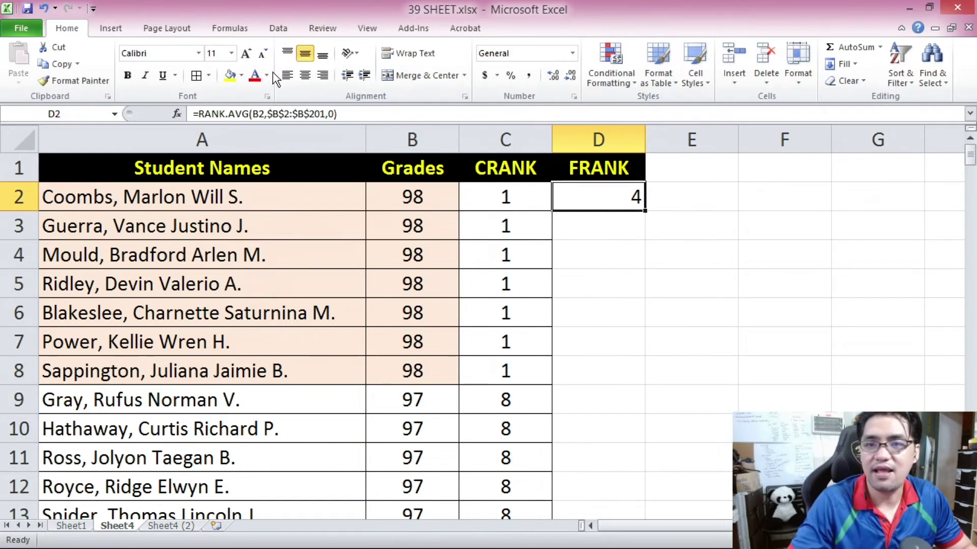
{"action": "left_click", "coordinate": [304, 76]}
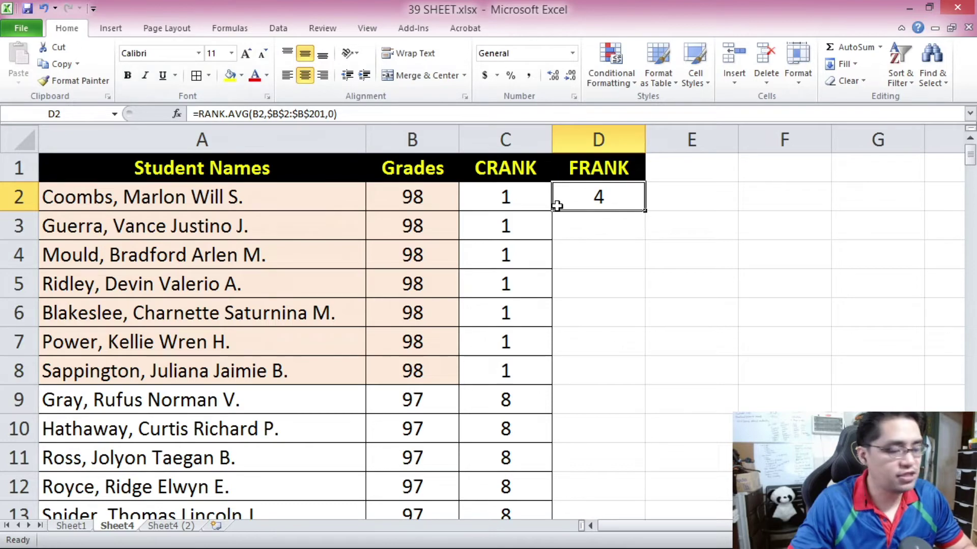
{"action": "key", "text": "ctrl+c"}
{"action": "left_click_drag", "start_coordinate": [970, 153], "coordinate": [971, 489]}
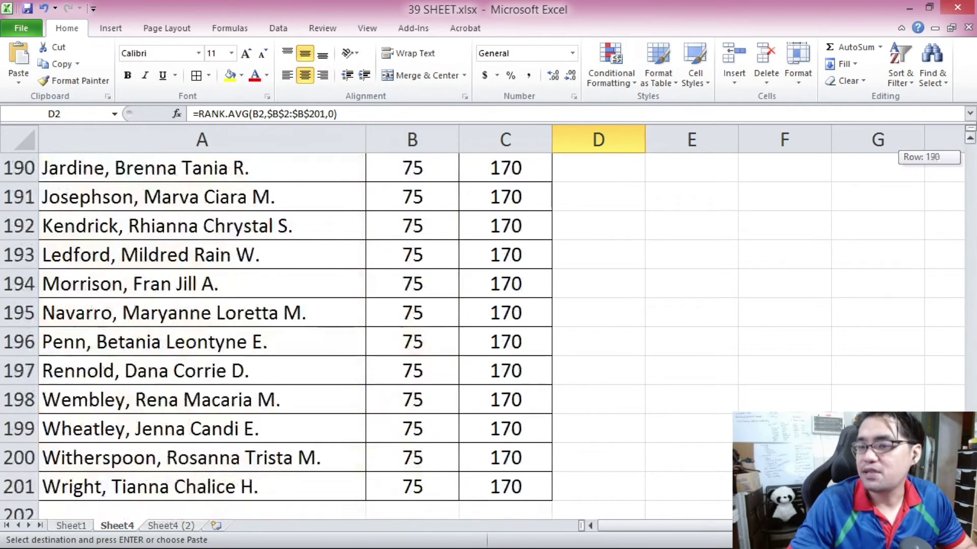
{"action": "left_click", "coordinate": [600, 488], "text": "shift"}
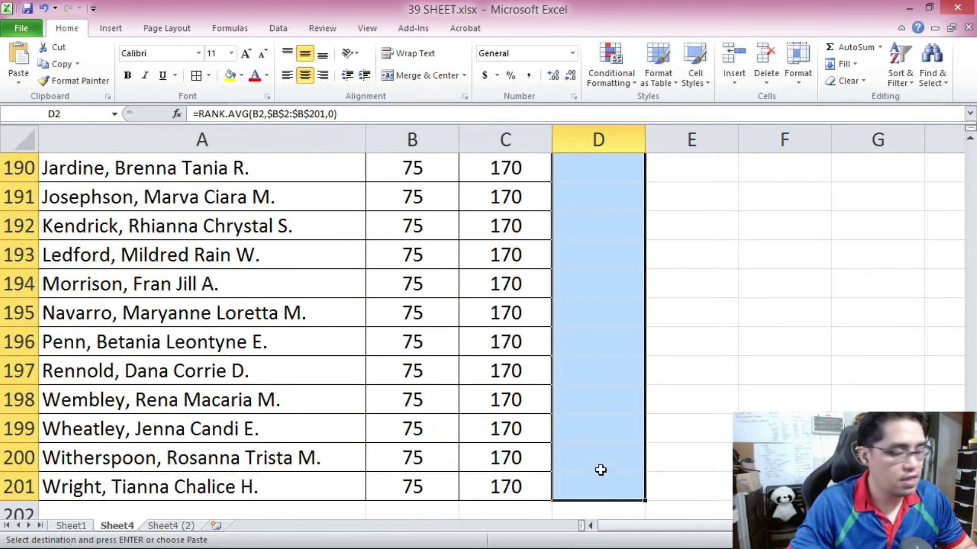
{"action": "key", "text": "ctrl+v"}
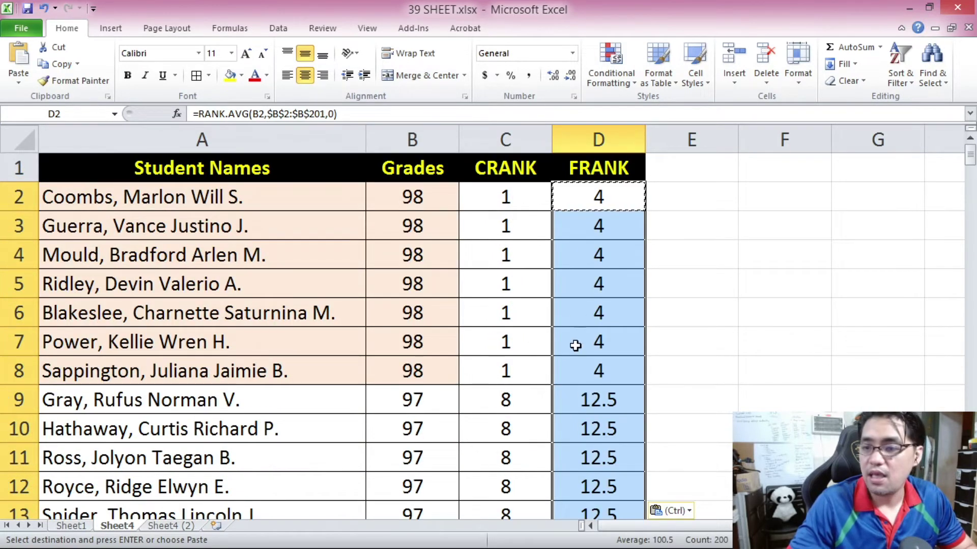
- Check the copied RANK.AVG formula and compare the tied grades' ranks in the FRANK and CRANK columns
{"action": "left_click", "coordinate": [590, 259]}
{"action": "mouse_move", "coordinate": [970, 155]}
{"action": "left_mouse_down"}
{"action": "mouse_move", "coordinate": [971, 193]}
{"action": "mouse_move", "coordinate": [957, 156]}
{"action": "left_mouse_up"}
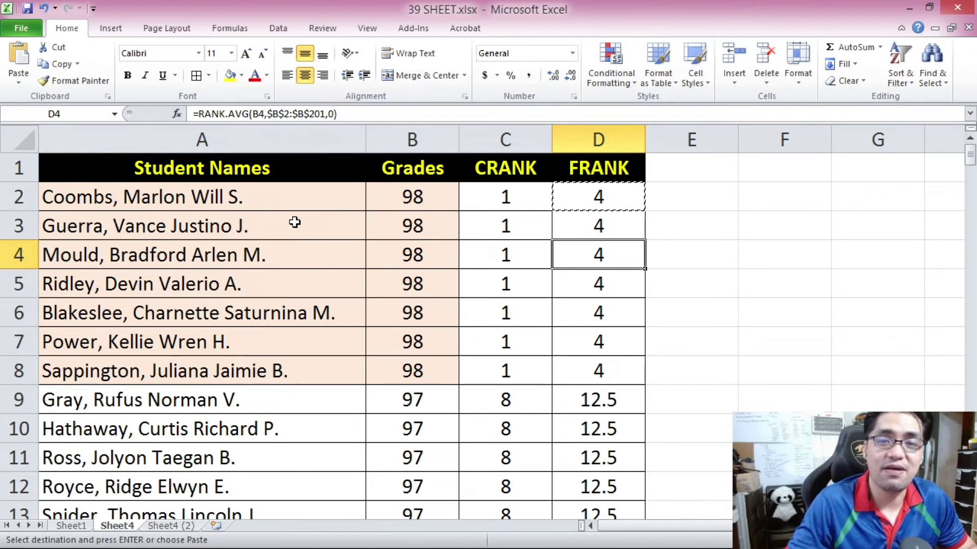
{"action": "key", "text": "Up"}
{"action": "key", "text": "Up"}
{"action": "key", "text": "Up"}
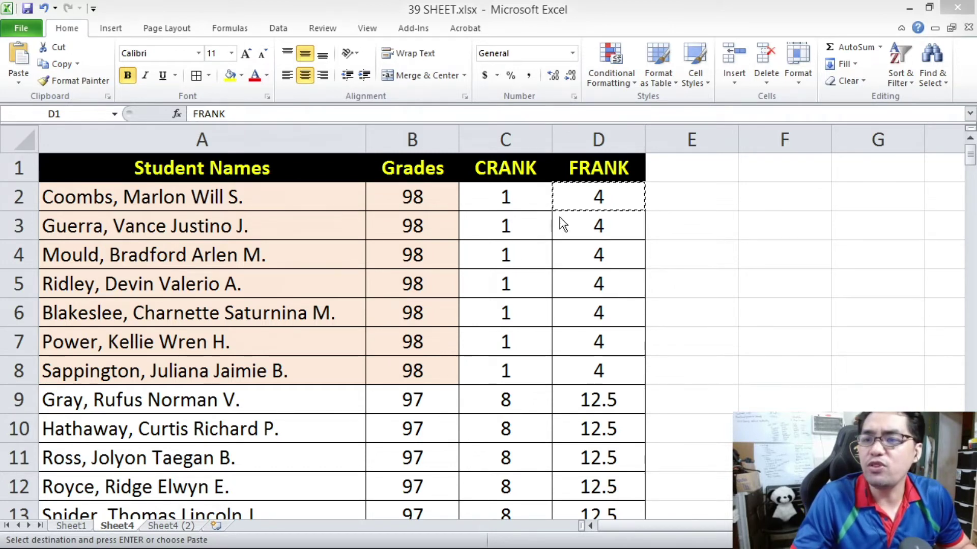
{"action": "left_click", "coordinate": [580, 203]}
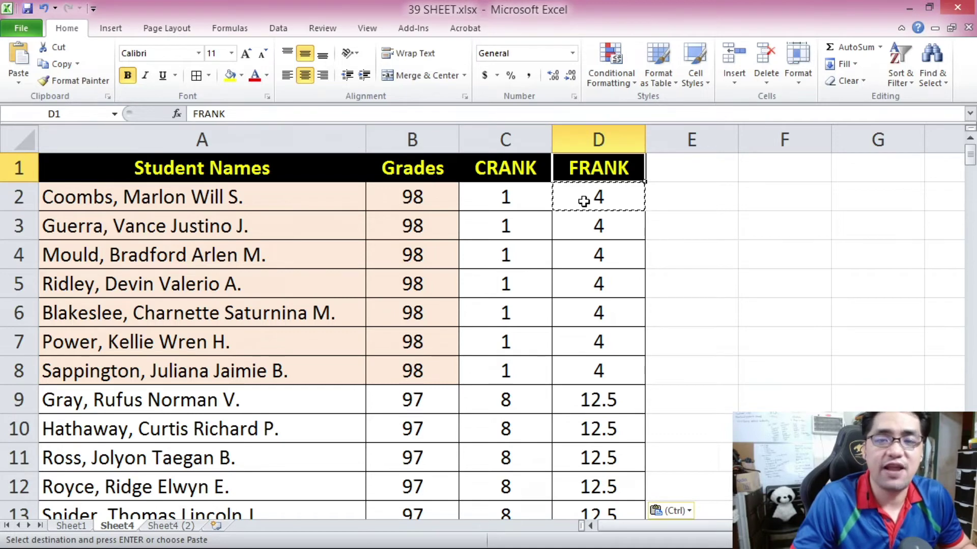
{"action": "left_click", "coordinate": [583, 202]}
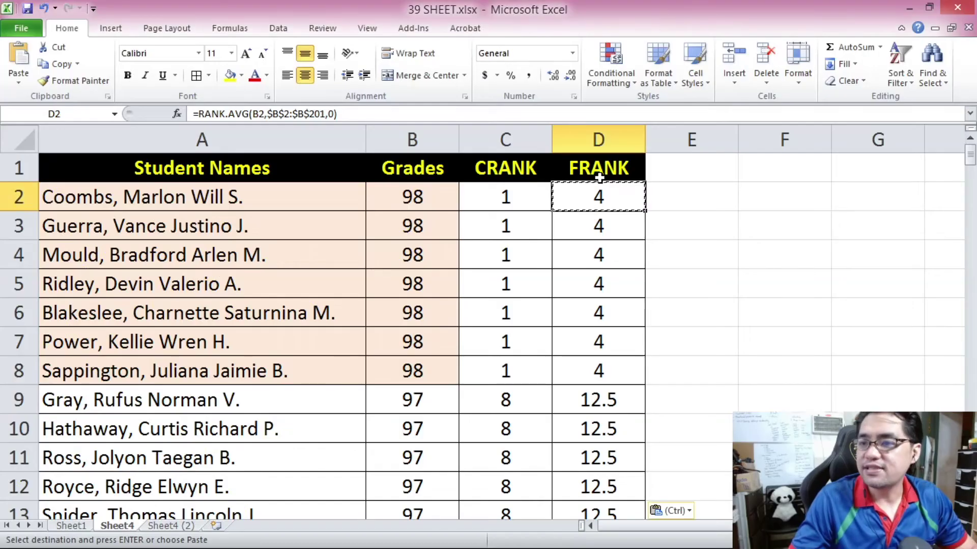
- Copy the FRANK header with its formatting into E1 and change its text to CFFRANK
{"action": "left_click", "coordinate": [599, 176]}
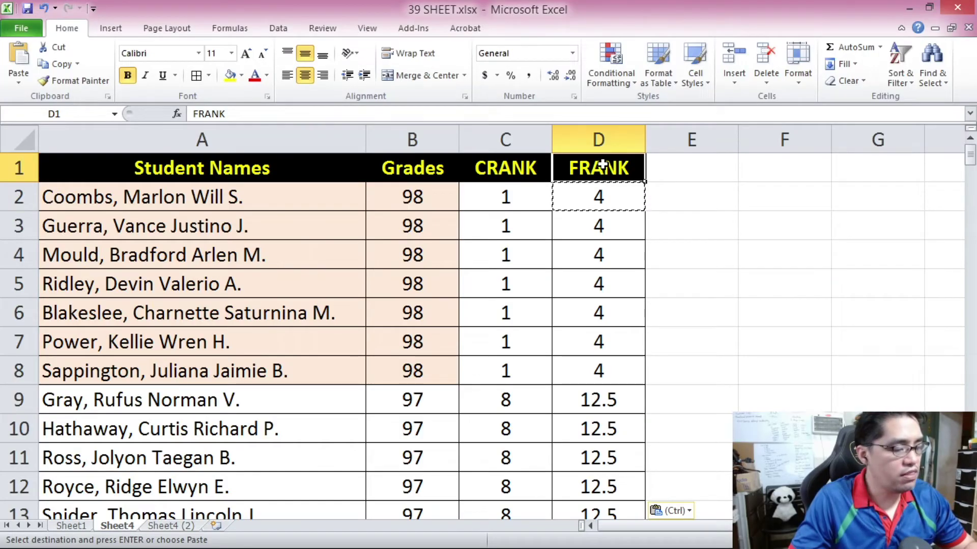
{"action": "key", "text": "ctrl+c"}
{"action": "left_click", "coordinate": [683, 166]}
{"action": "key", "text": "ctrl+v"}
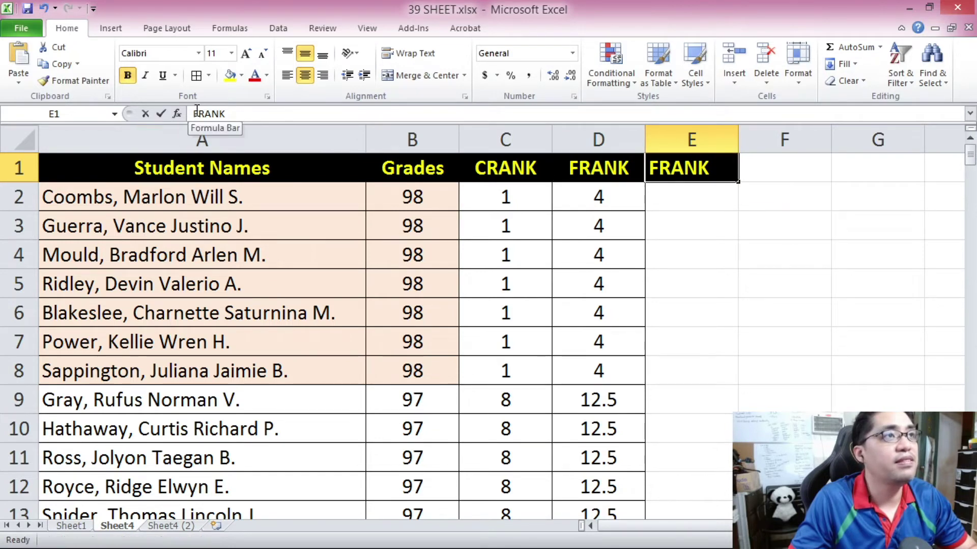
{"action": "left_click", "coordinate": [233, 116]}
{"action": "key", "text": "Home"}
{"action": "type", "text": "CF"}
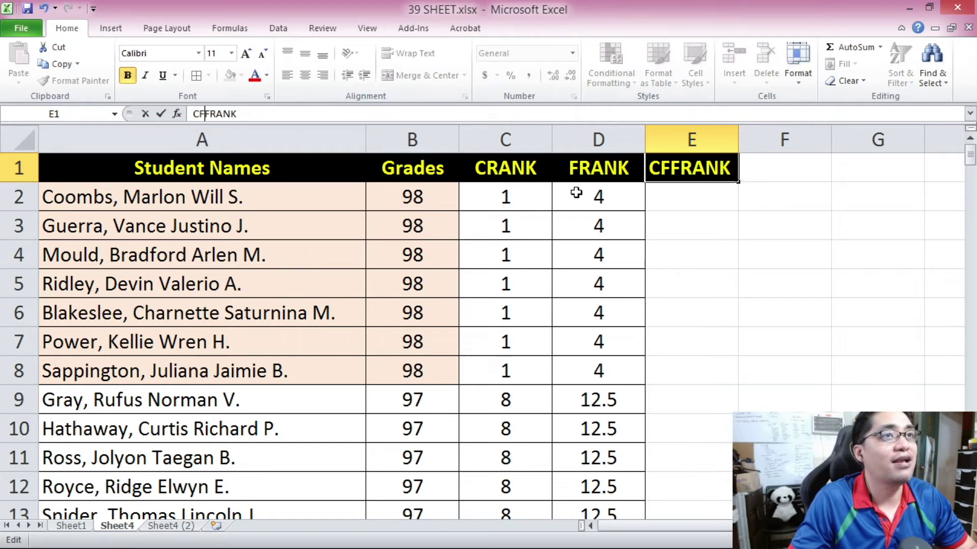
{"action": "left_click", "coordinate": [710, 210]}
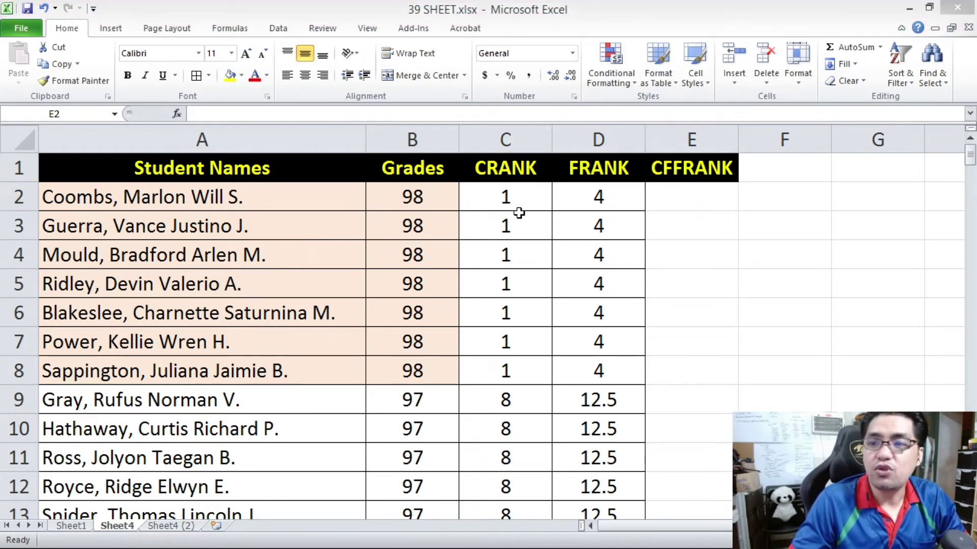
- Build a RANK formula in E2 that ranks B2 within B2:B201 using descending order 0
{"action": "left_click", "coordinate": [683, 190]}
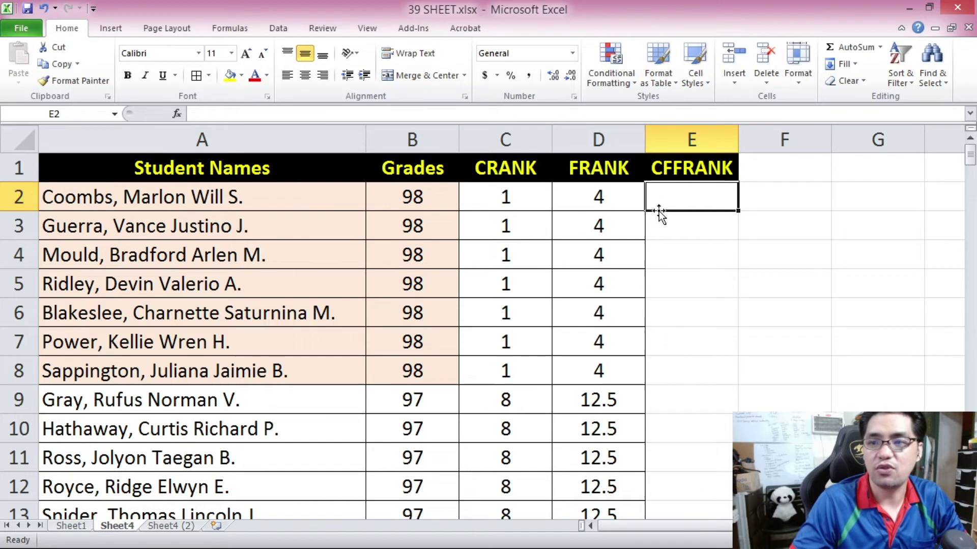
{"action": "type", "text": "=RANK("}
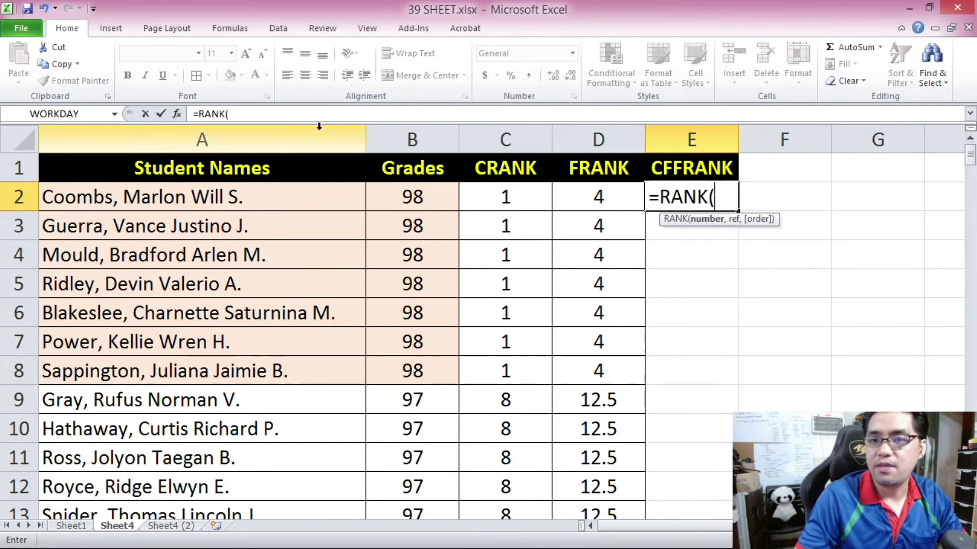
{"action": "left_click", "coordinate": [305, 114]}
{"action": "left_click", "coordinate": [430, 196]}
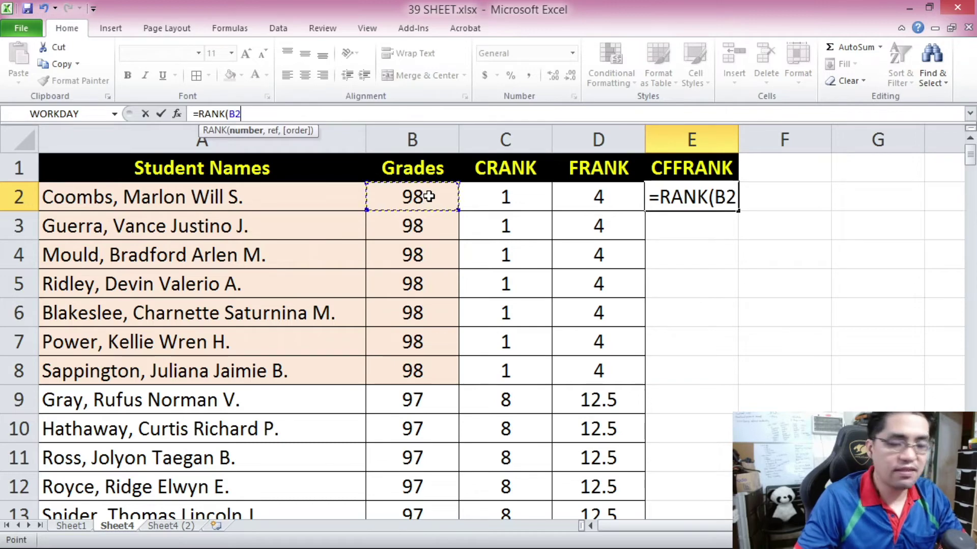
{"action": "type", "text": ","}
{"action": "left_click", "coordinate": [430, 196]}
{"action": "left_click_drag", "start_coordinate": [970, 153], "coordinate": [970, 159]}
{"action": "left_click", "coordinate": [412, 488], "text": "shift"}
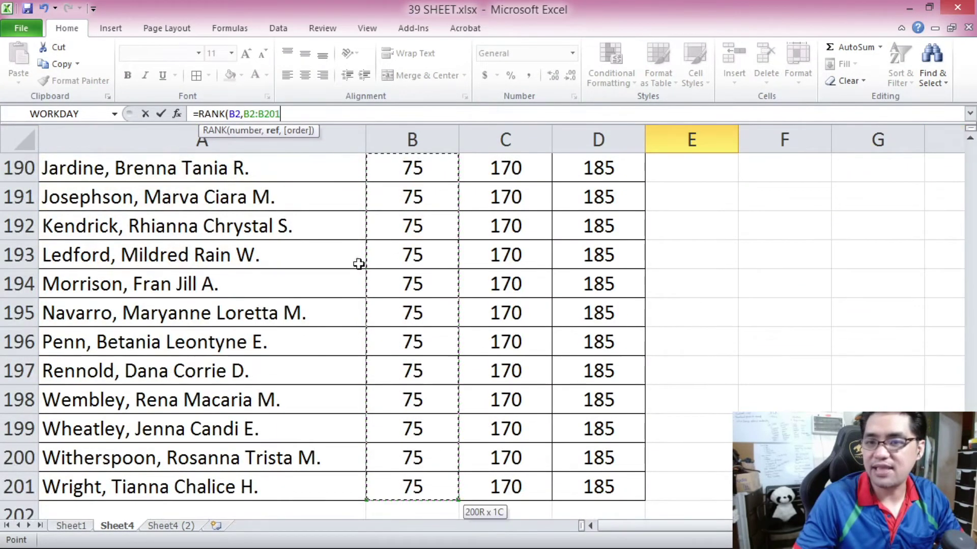
{"action": "type", "text": ",0)"}
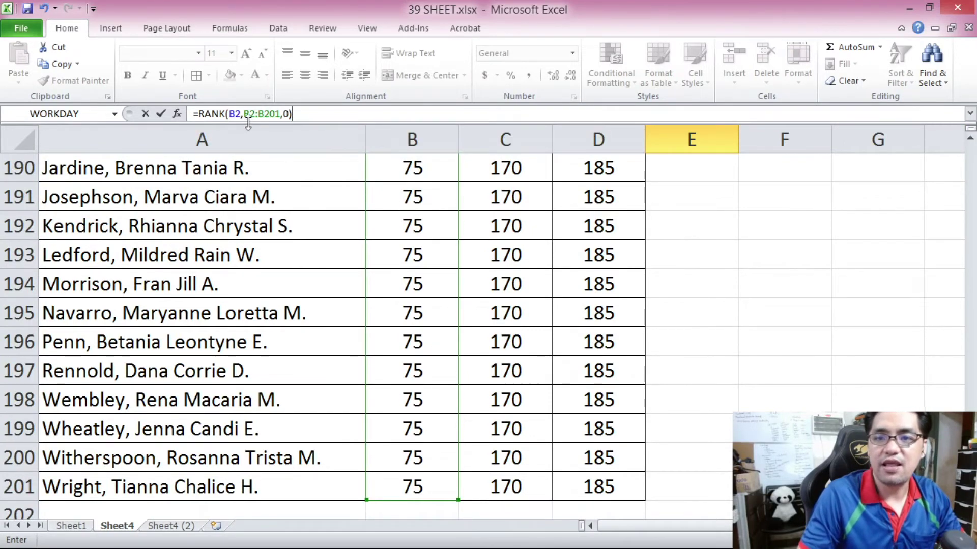
- Make the range in E2's RANK formula absolute as $B$2:$B$201, enter the formula and center the cell's contents
{"action": "left_click", "coordinate": [250, 115]}
{"action": "key", "text": "F4"}
{"action": "left_click", "coordinate": [280, 114]}
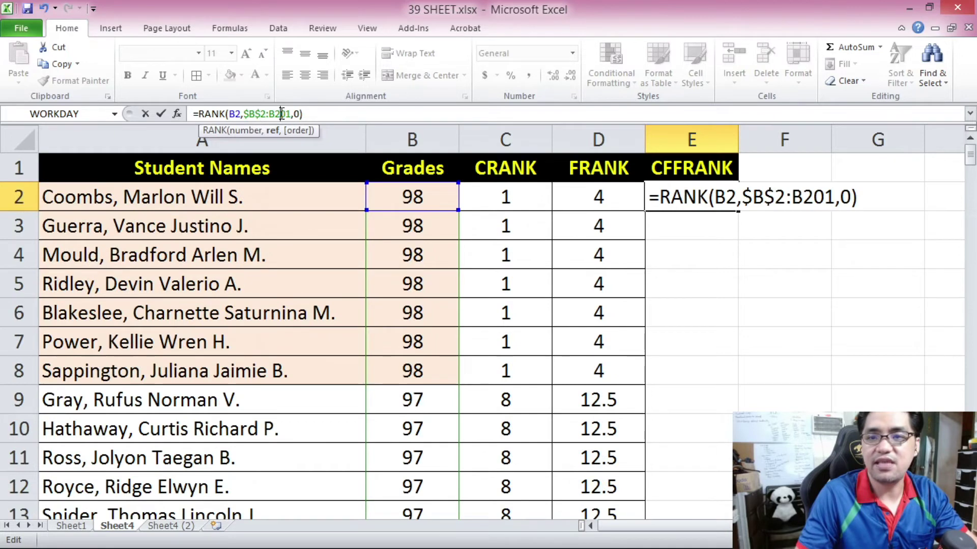
{"action": "key", "text": "F4"}
{"action": "key", "text": "Return"}
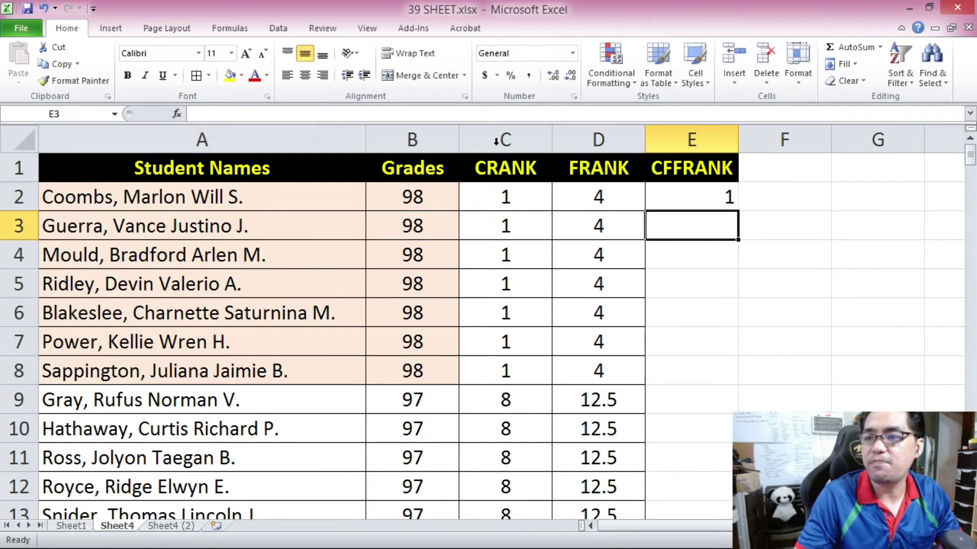
{"action": "left_click", "coordinate": [685, 196]}
{"action": "left_click", "coordinate": [305, 75]}
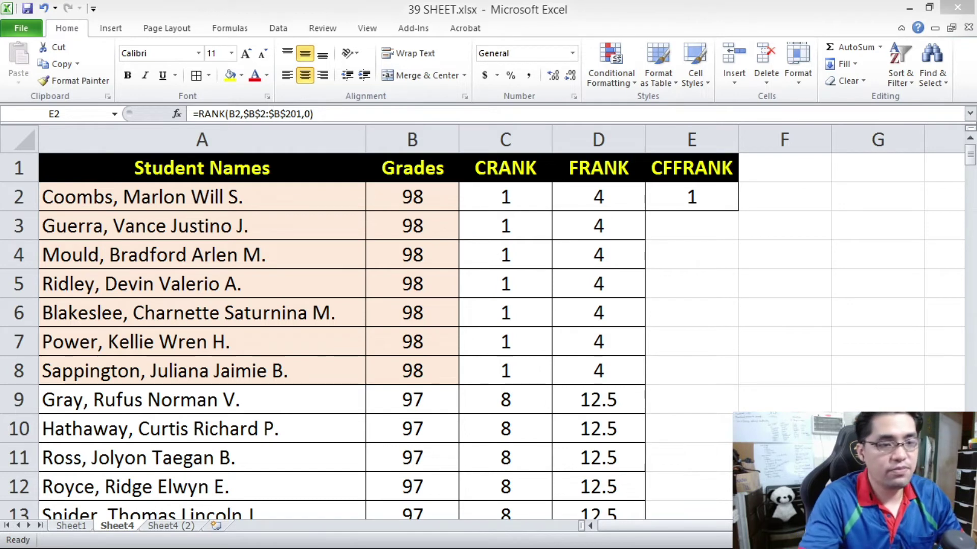
- Append the tie correction template +((COUNT($ref)+1-RANK(number,$ref,0)-RANK(number,$ref,1))/2) to the RANK formula in E2 and review its $ref and number placeholders
{"action": "left_click", "coordinate": [346, 114]}
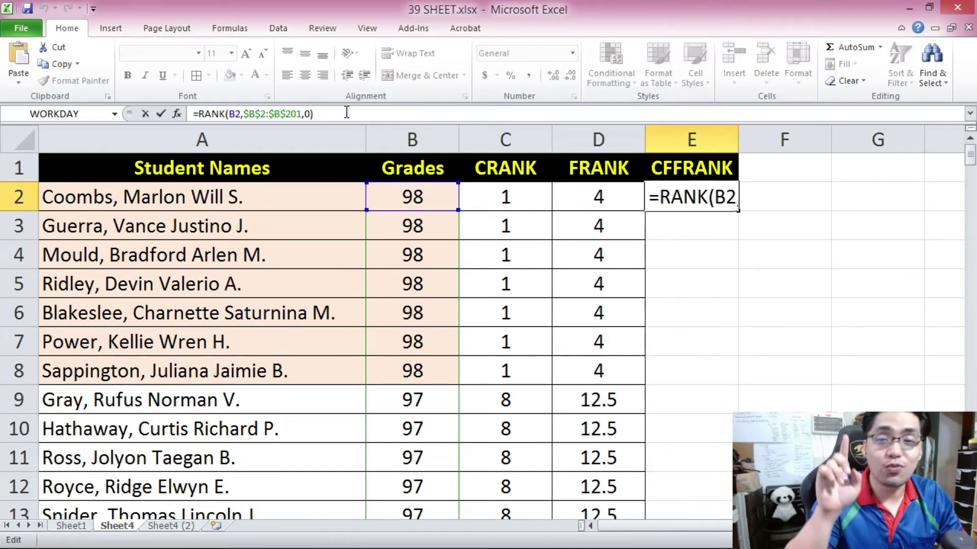
{"action": "left_click", "coordinate": [347, 113]}
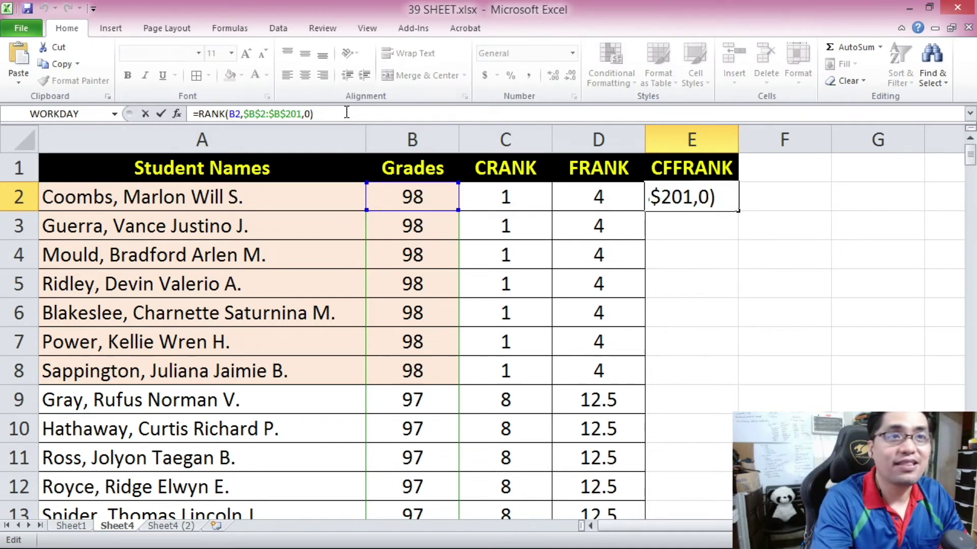
{"action": "type", "text": "+"}
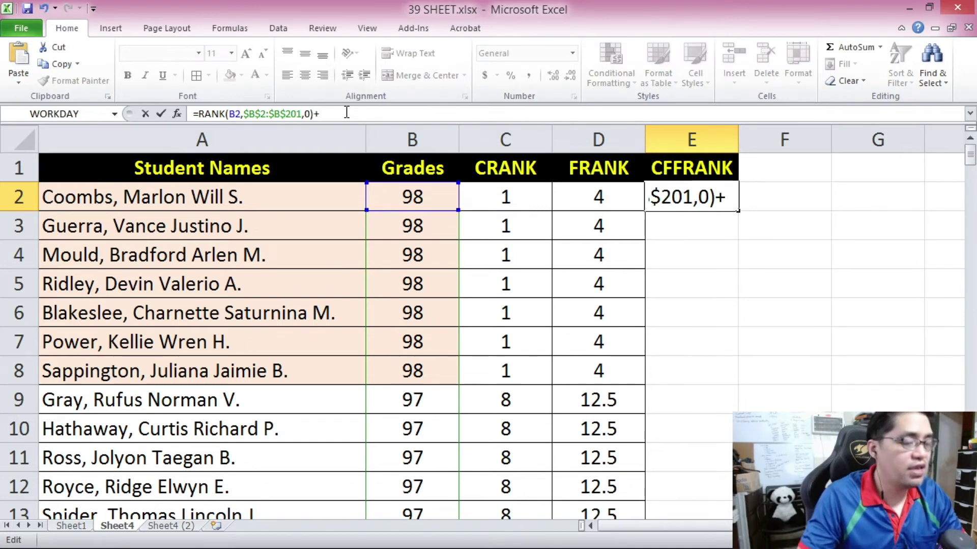
{"action": "type", "text": "((COUNT($ref)+1-RANK(number,$ref,0)-RANK(number,$ref,1))/2)"}
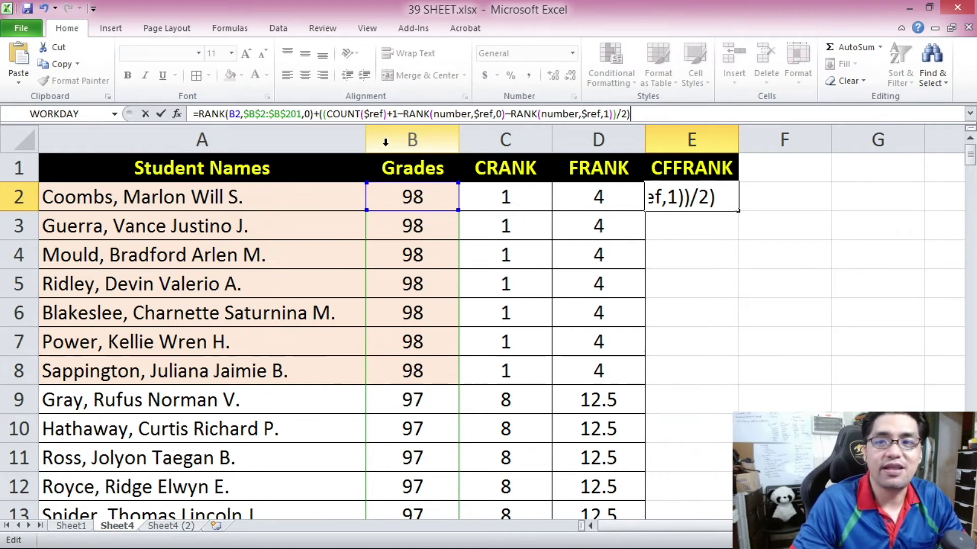
{"action": "left_click", "coordinate": [490, 211]}
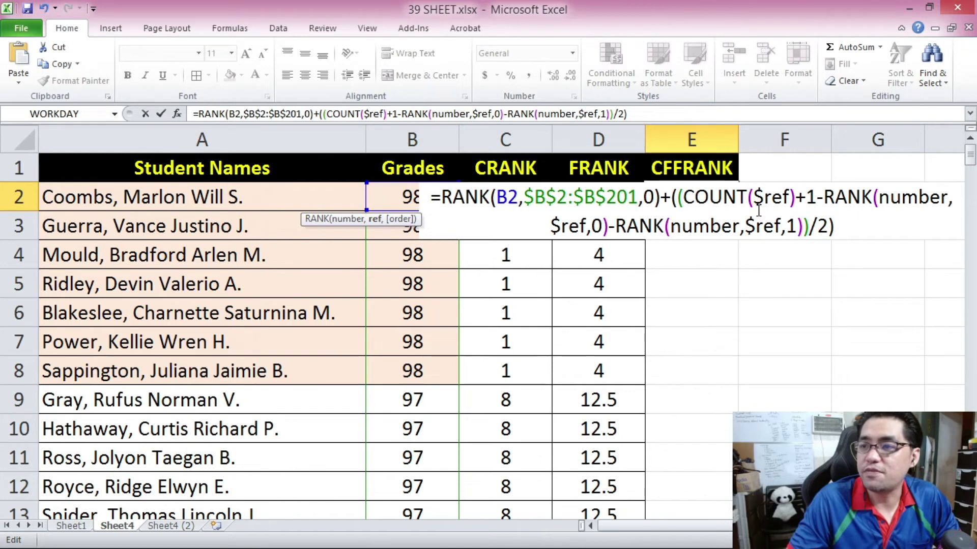
{"action": "left_click_drag", "start_coordinate": [754, 196], "coordinate": [790, 197]}
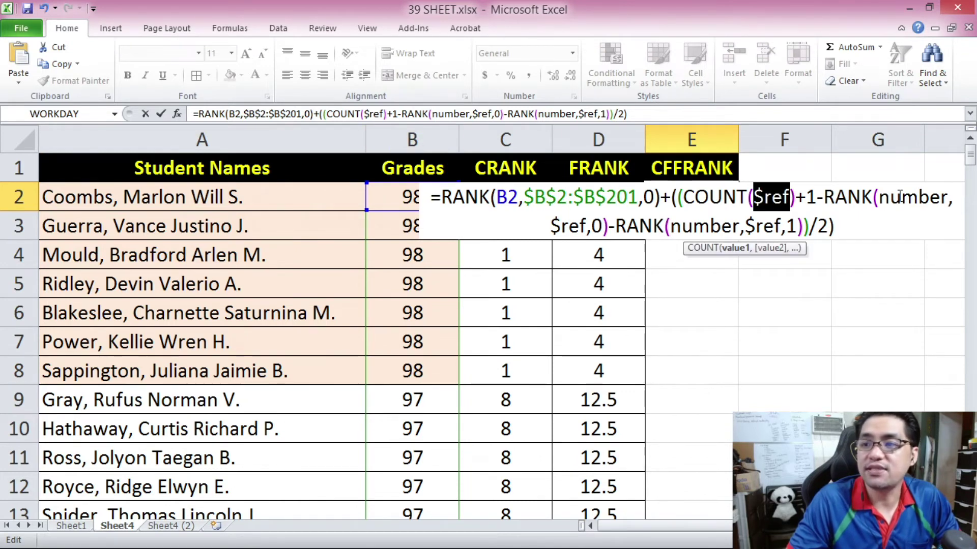
{"action": "left_click_drag", "start_coordinate": [880, 203], "coordinate": [949, 204]}
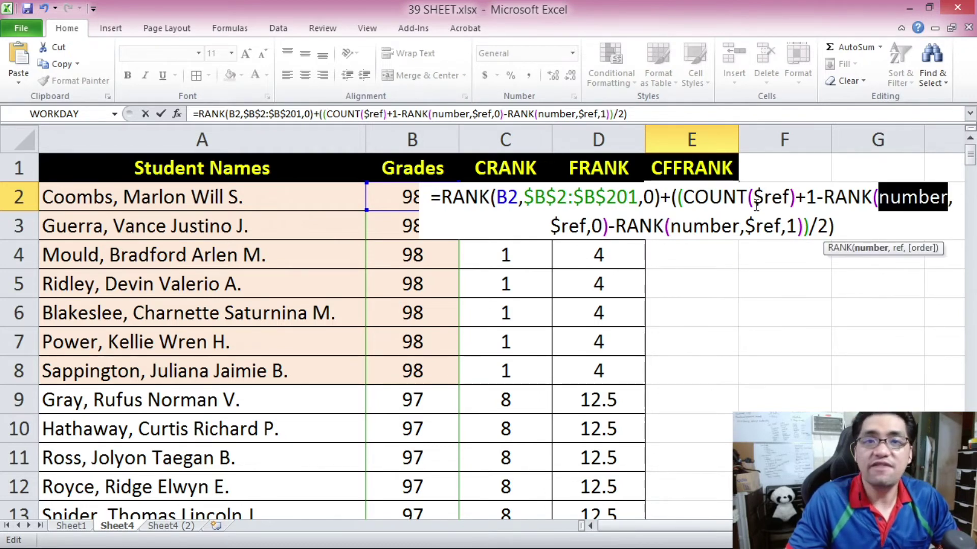
{"action": "left_click_drag", "start_coordinate": [754, 197], "coordinate": [789, 197]}
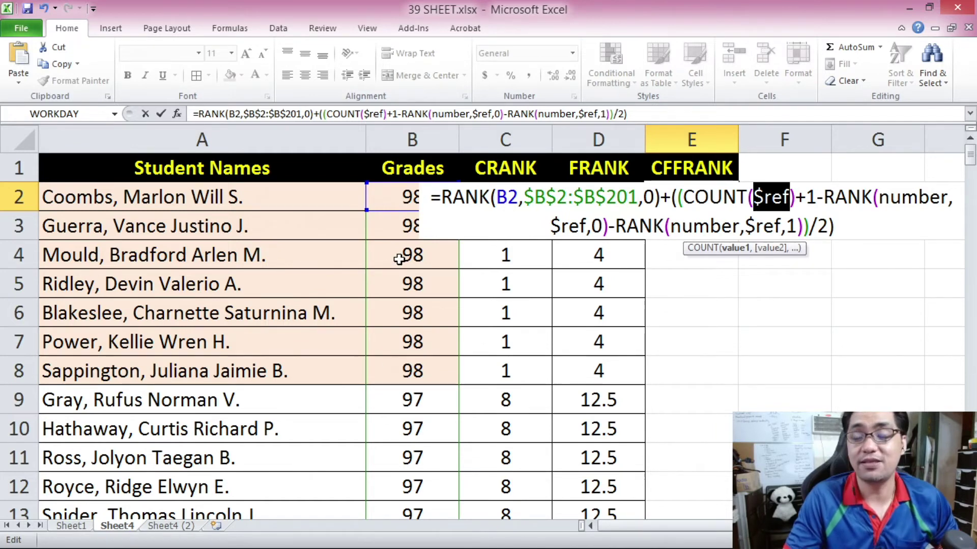
{"action": "left_click_drag", "start_coordinate": [433, 114], "coordinate": [470, 115]}
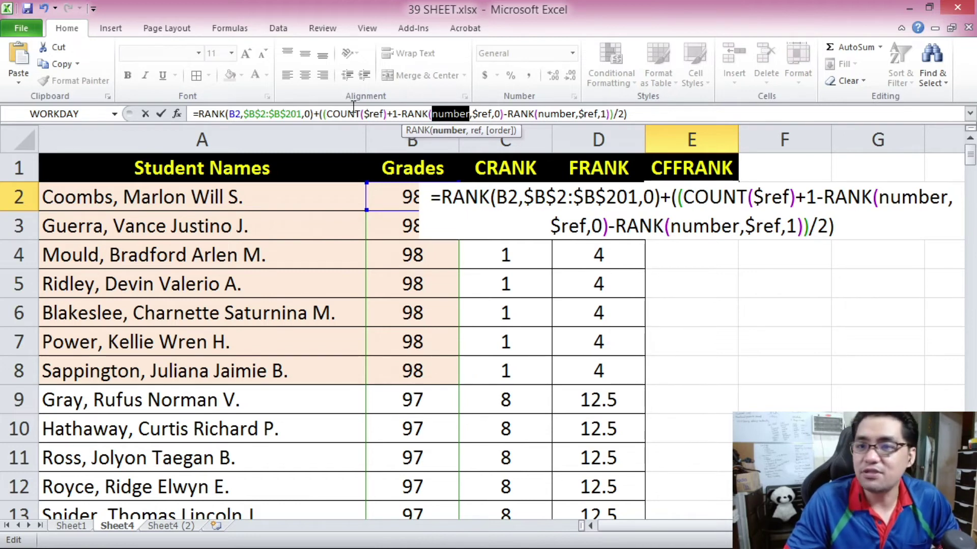
- Replace the $ref placeholder inside COUNT with the absolute grades range $B$2:$B$201
{"action": "left_click", "coordinate": [366, 113]}
{"action": "left_click_drag", "start_coordinate": [366, 114], "coordinate": [384, 114]}
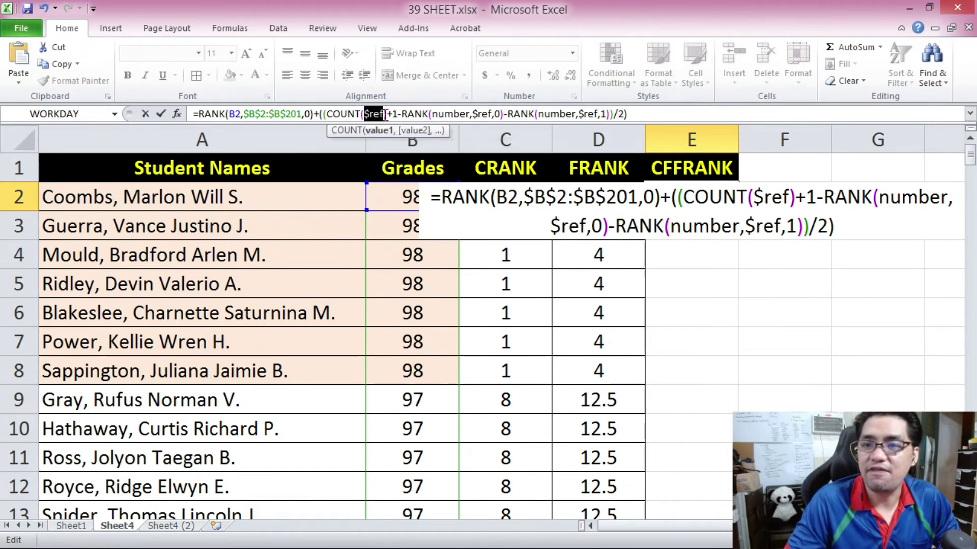
{"action": "key", "text": "Delete"}
{"action": "left_click", "coordinate": [411, 196]}
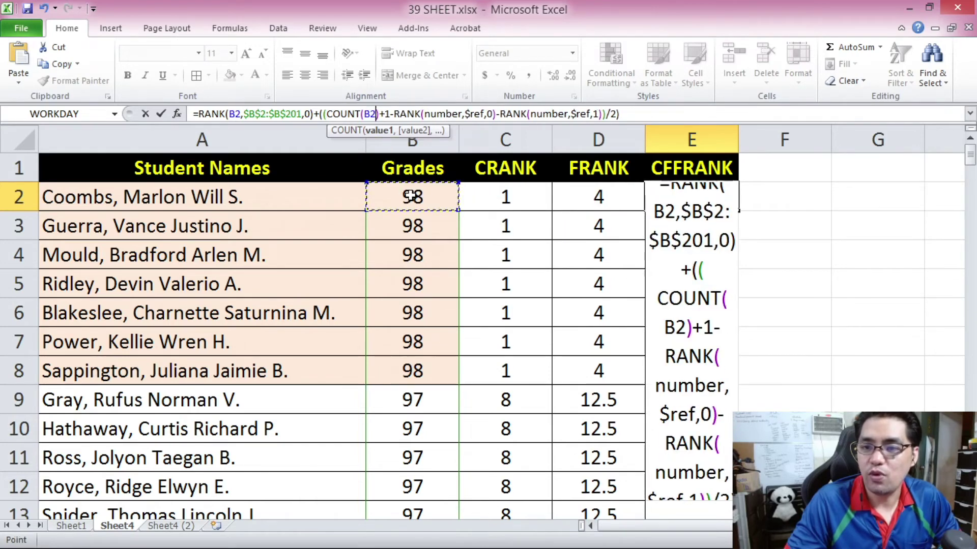
{"action": "left_click_drag", "start_coordinate": [970, 153], "coordinate": [970, 160]}
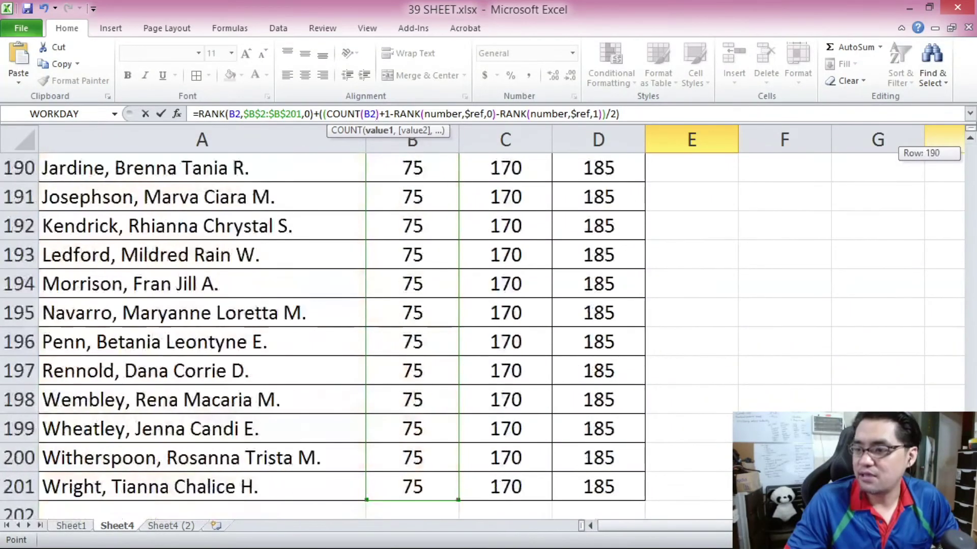
{"action": "left_click", "coordinate": [432, 486], "text": "shift"}
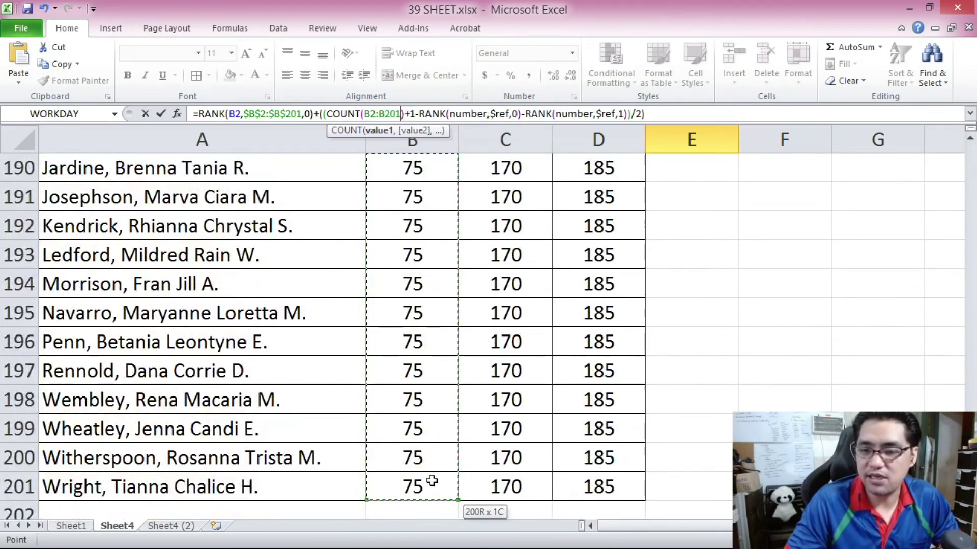
{"action": "left_click", "coordinate": [374, 112]}
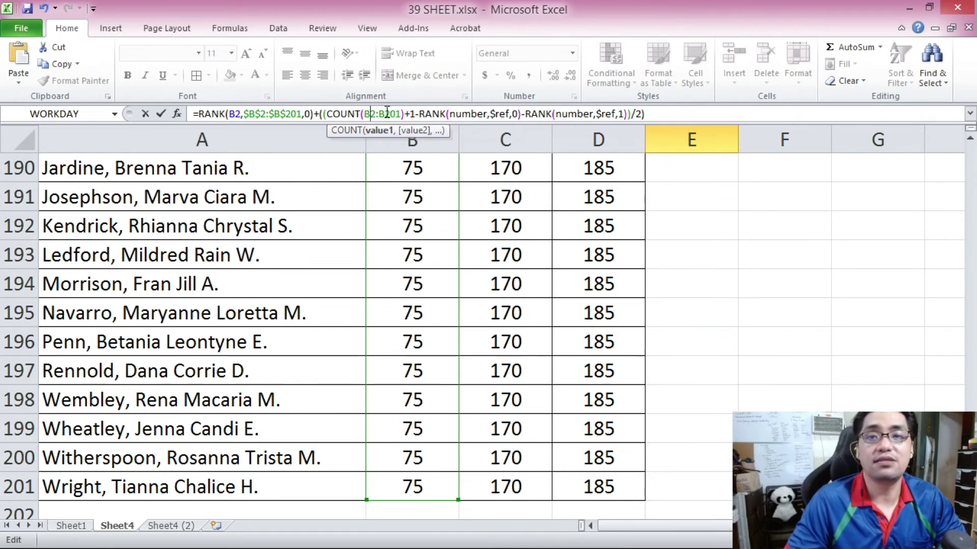
{"action": "key", "text": "F4"}
{"action": "left_click", "coordinate": [403, 113]}
{"action": "key", "text": "F4"}
- Copy COUNT's $B$2:$B$201 range over the $ref placeholders in both RANK functions of the correction term
{"action": "left_click_drag", "start_coordinate": [365, 113], "coordinate": [427, 114]}
{"action": "key", "text": "ctrl+c"}
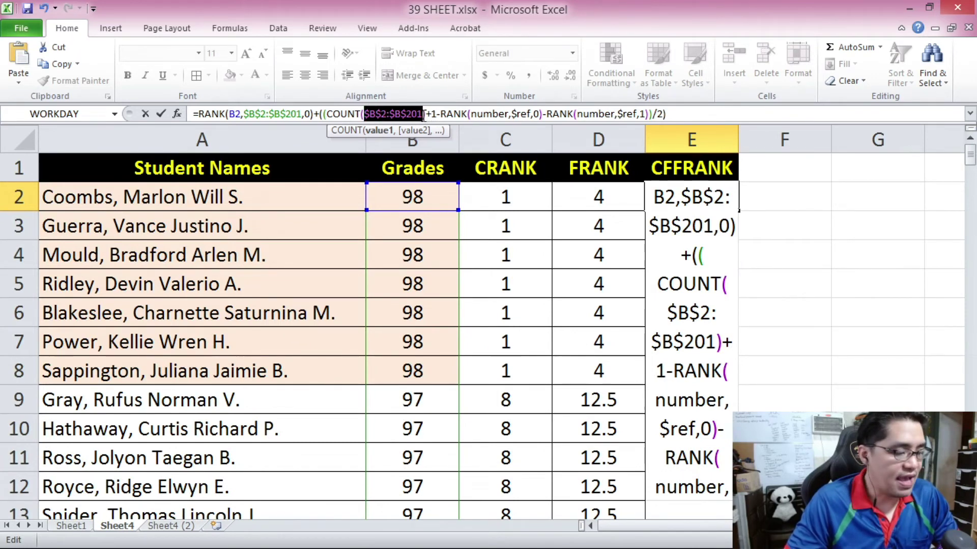
{"action": "left_click_drag", "start_coordinate": [512, 113], "coordinate": [532, 113]}
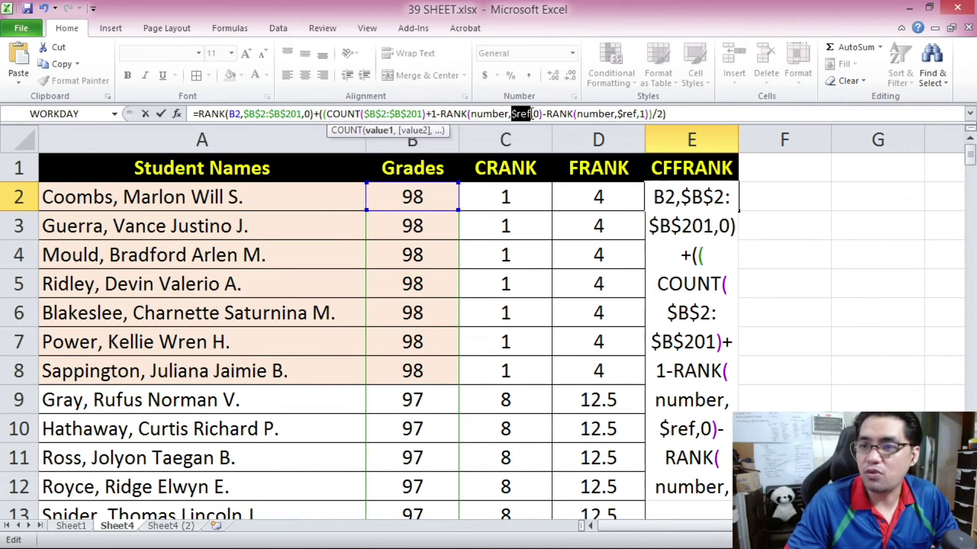
{"action": "key", "text": "ctrl+v"}
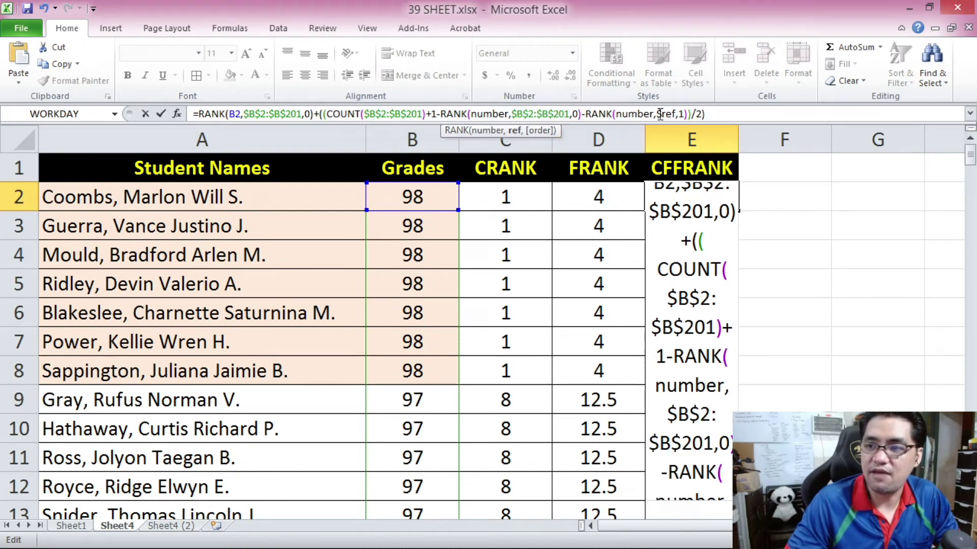
{"action": "left_click", "coordinate": [660, 114]}
{"action": "left_click_drag", "start_coordinate": [656, 114], "coordinate": [677, 114]}
{"action": "key", "text": "ctrl+v"}
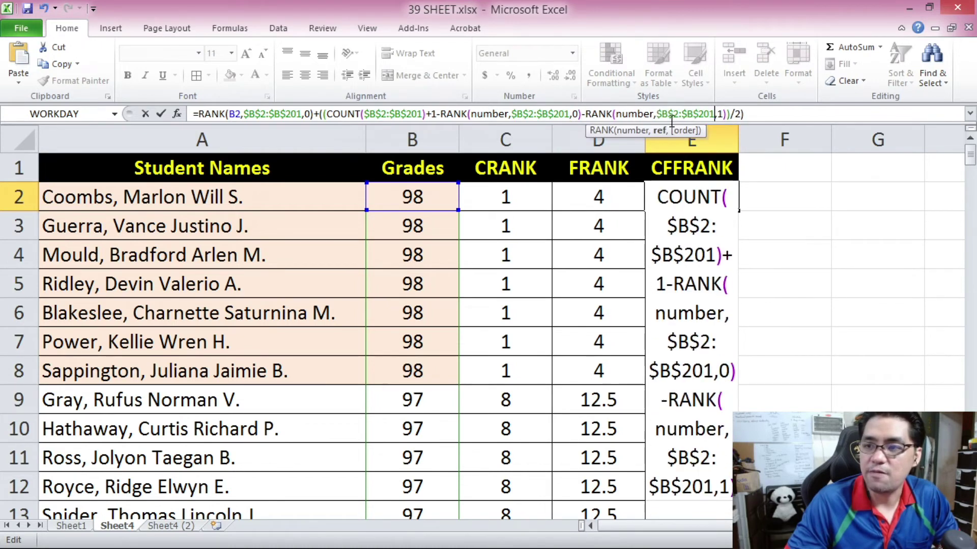
- Replace the number placeholders in both RANK functions of the correction term with B2 and enter the formula
{"action": "left_click_drag", "start_coordinate": [472, 114], "coordinate": [509, 114]}
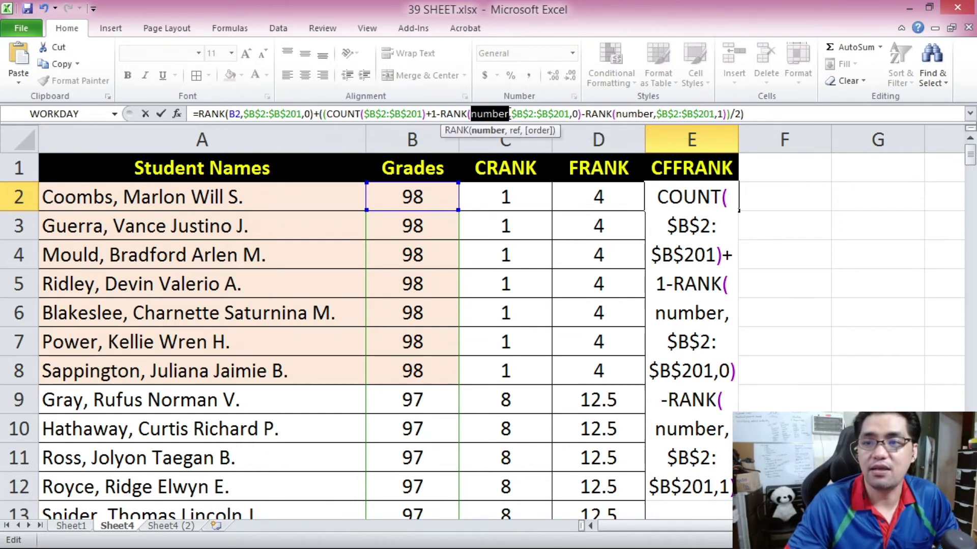
{"action": "key", "text": "BackSpace"}
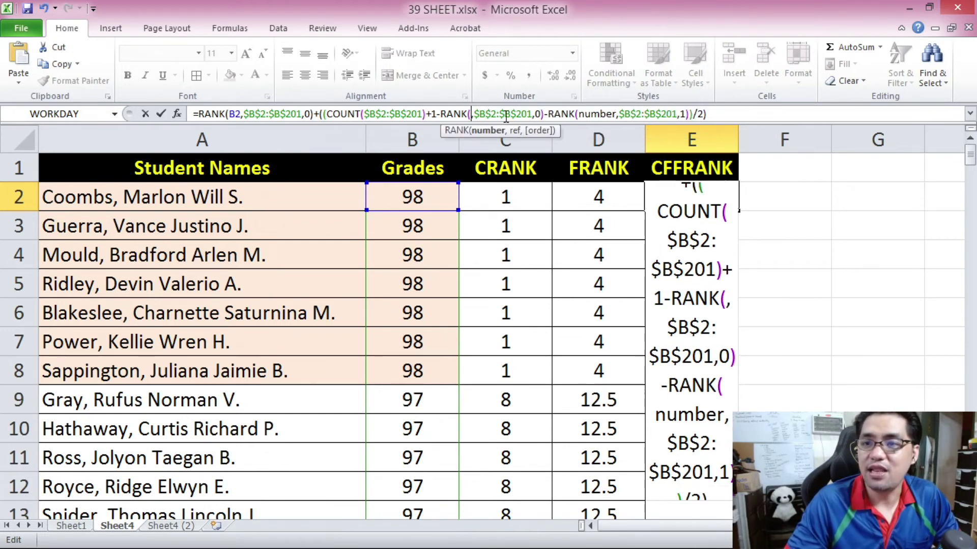
{"action": "left_click", "coordinate": [416, 198]}
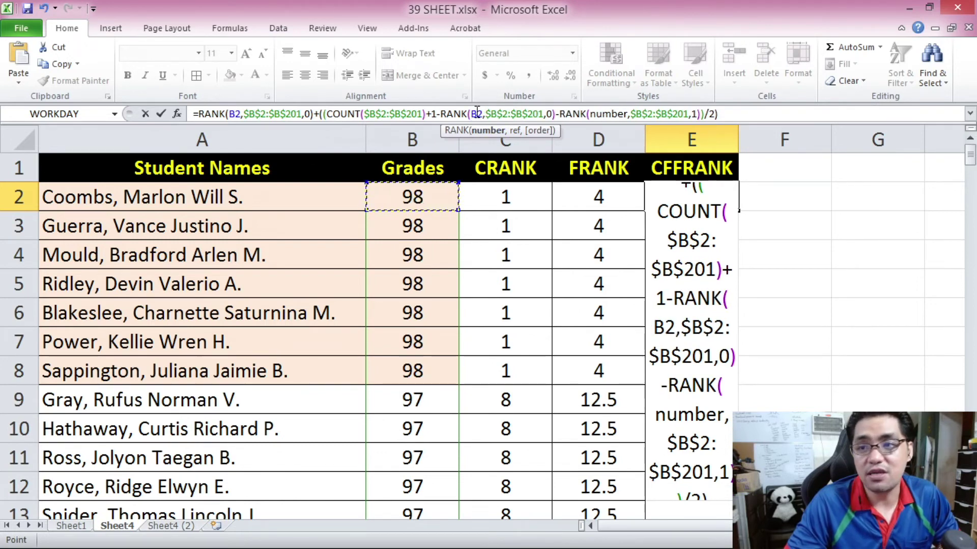
{"action": "double_click", "coordinate": [475, 113]}
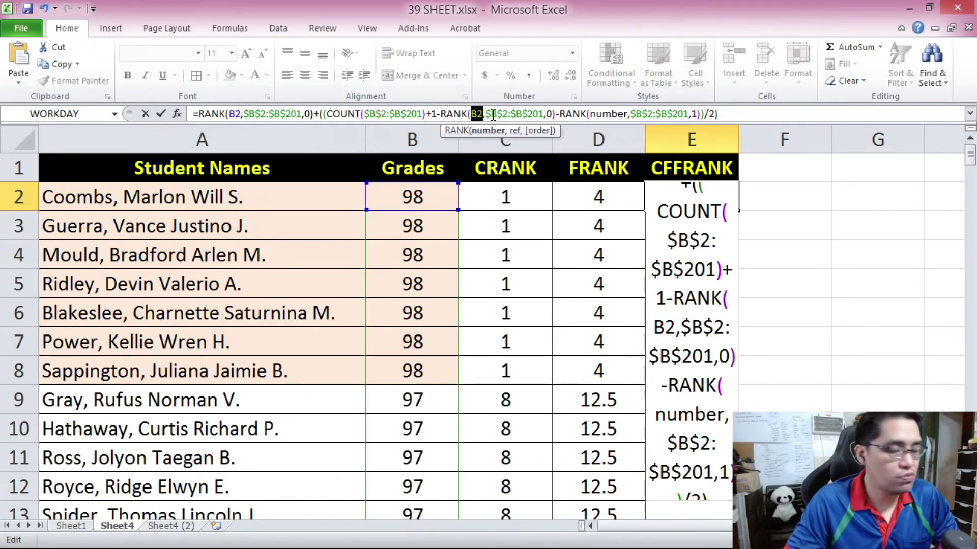
{"action": "left_click_drag", "start_coordinate": [589, 114], "coordinate": [629, 116]}
{"action": "type", "text": "B2"}
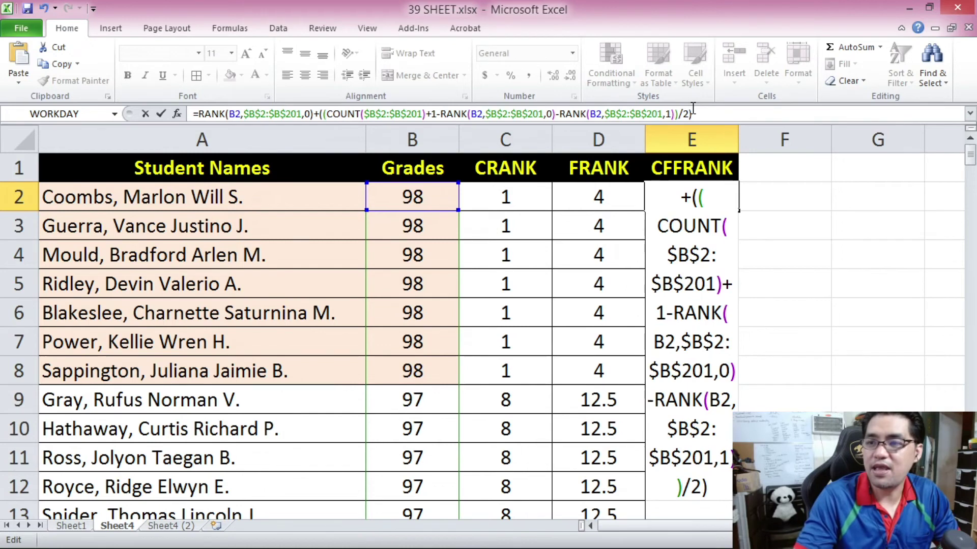
{"action": "key", "text": "Return"}
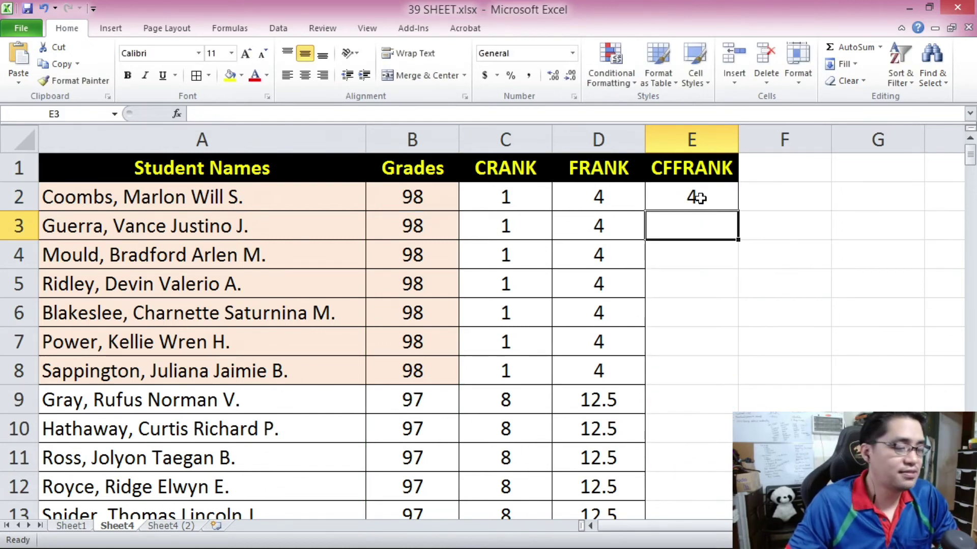
- Copy the E2 formula down the CFFRANK column to E201
{"action": "left_click", "coordinate": [700, 198]}
{"action": "key", "text": "ctrl+c"}
{"action": "left_click_drag", "start_coordinate": [970, 155], "coordinate": [970, 448]}
{"action": "left_click", "coordinate": [702, 494], "text": "shift"}
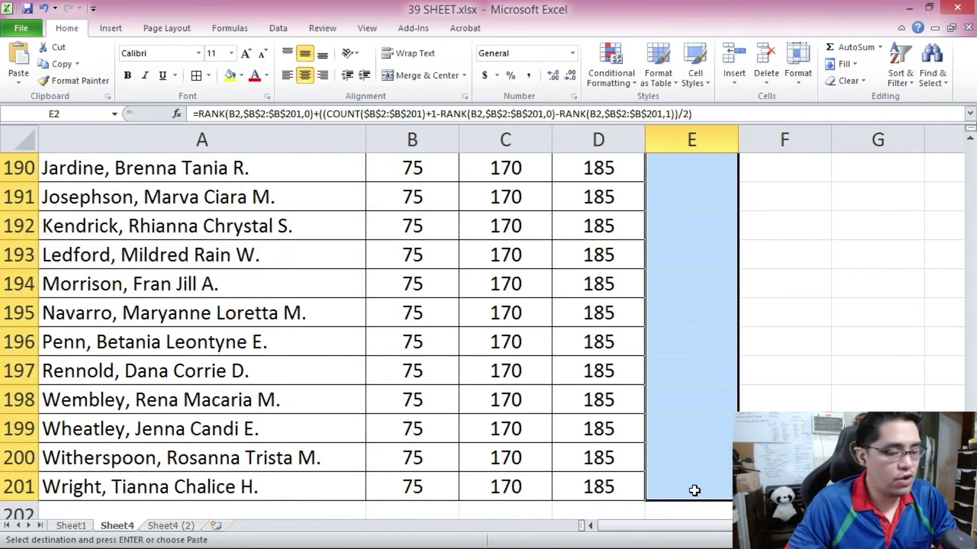
{"action": "key", "text": "ctrl+v"}
- Compare the CFFRANK ranks with the FRANK ranks for the tied grades down the list
{"action": "left_click", "coordinate": [633, 284]}
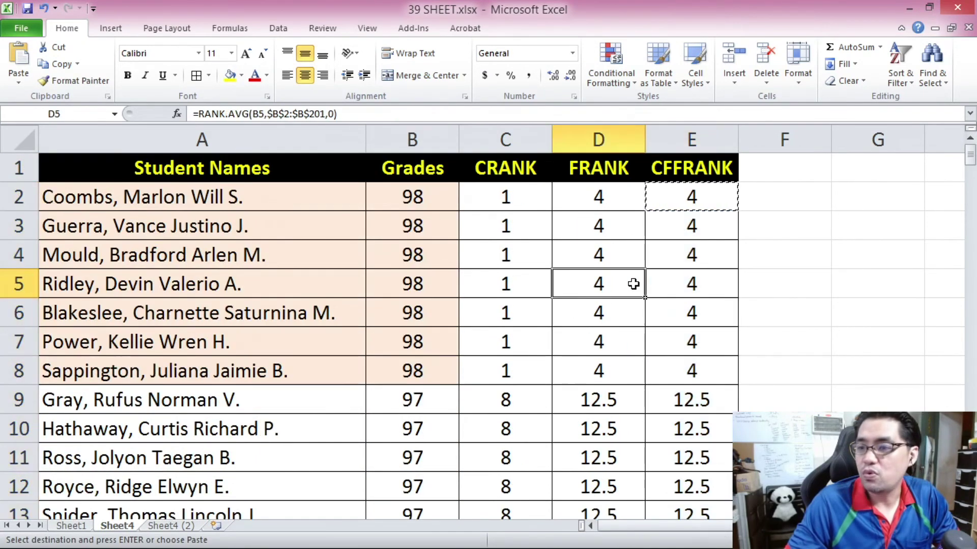
{"action": "mouse_move", "coordinate": [972, 159]}
{"action": "left_mouse_down"}
{"action": "mouse_move", "coordinate": [974, 170]}
{"action": "mouse_move", "coordinate": [972, 158]}
{"action": "left_mouse_up"}
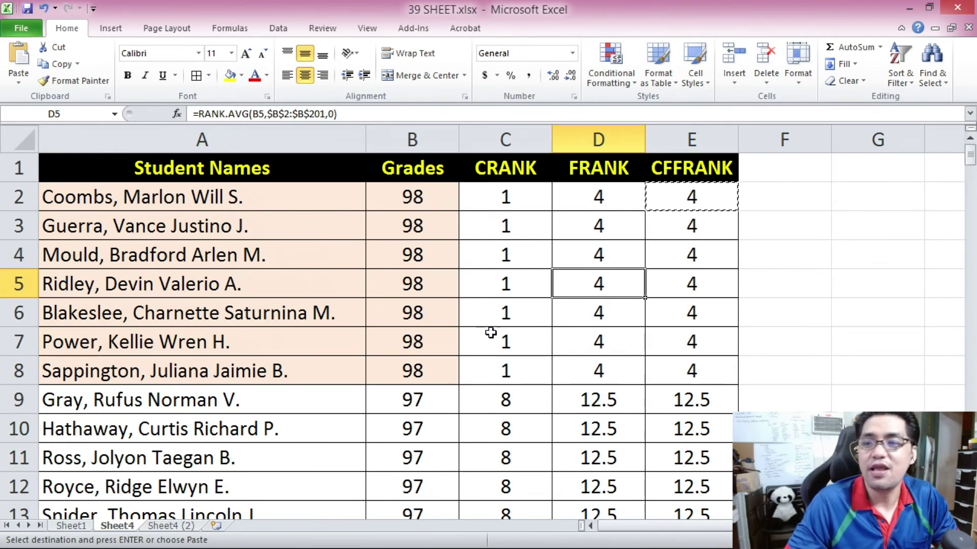
{"action": "scroll", "coordinate": [563, 293], "scroll_direction": "down", "scroll_amount": 2}
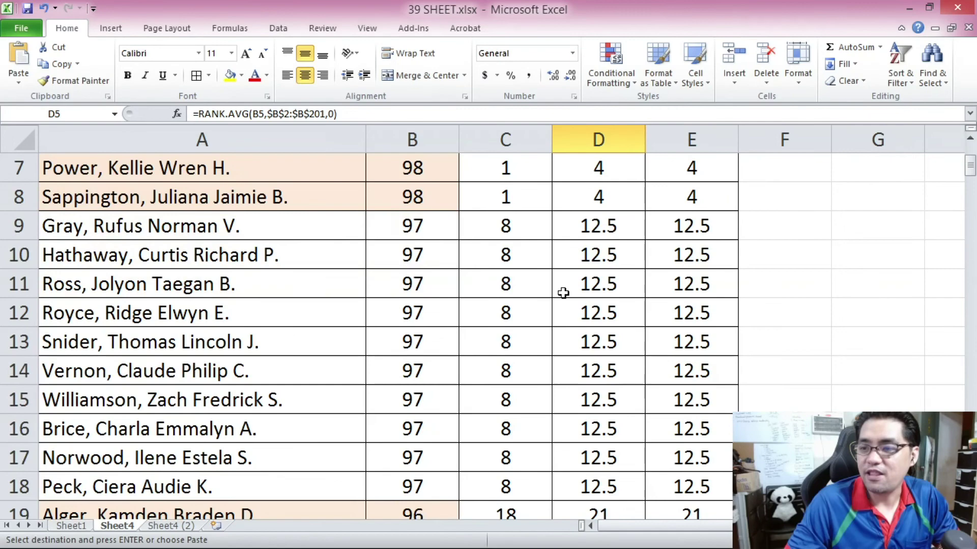
{"action": "left_click", "coordinate": [602, 221]}
{"action": "scroll", "coordinate": [605, 227], "scroll_direction": "up", "scroll_amount": 2}
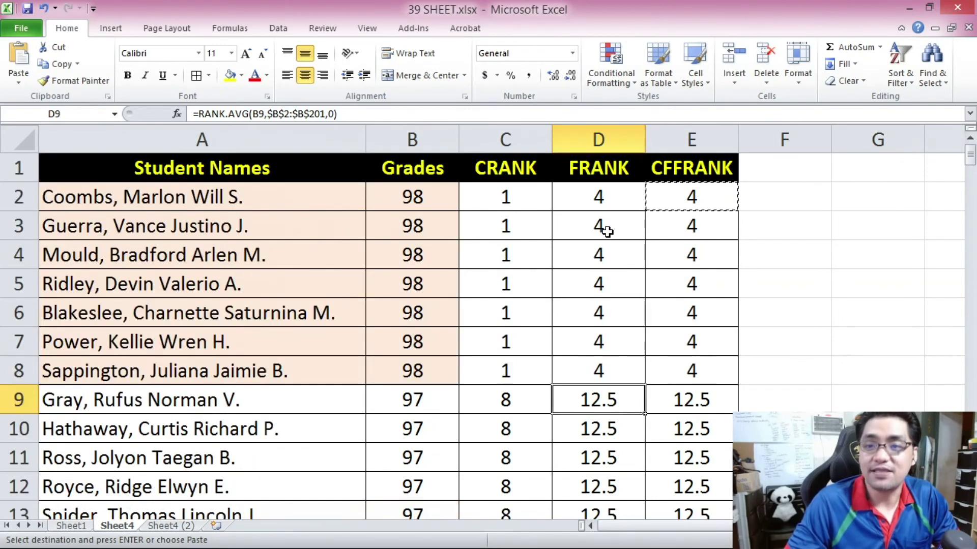
{"action": "scroll", "coordinate": [606, 229], "scroll_direction": "down", "scroll_amount": 2}
{"action": "scroll", "coordinate": [608, 232], "scroll_direction": "down", "scroll_amount": 1}
{"action": "scroll", "coordinate": [608, 231], "scroll_direction": "up", "scroll_amount": 1}
{"action": "scroll", "coordinate": [608, 231], "scroll_direction": "down", "scroll_amount": 3}
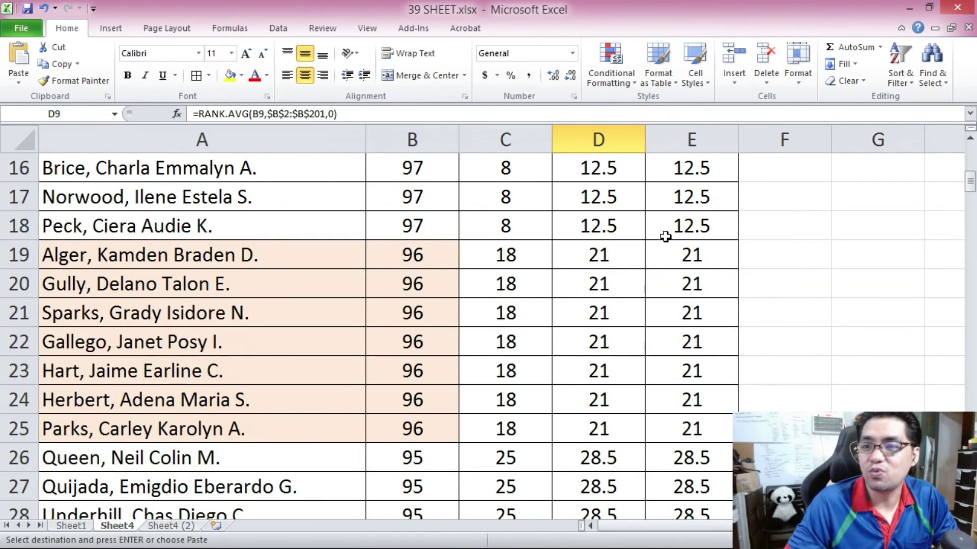
{"action": "left_click", "coordinate": [655, 233]}
{"action": "left_click", "coordinate": [610, 228]}
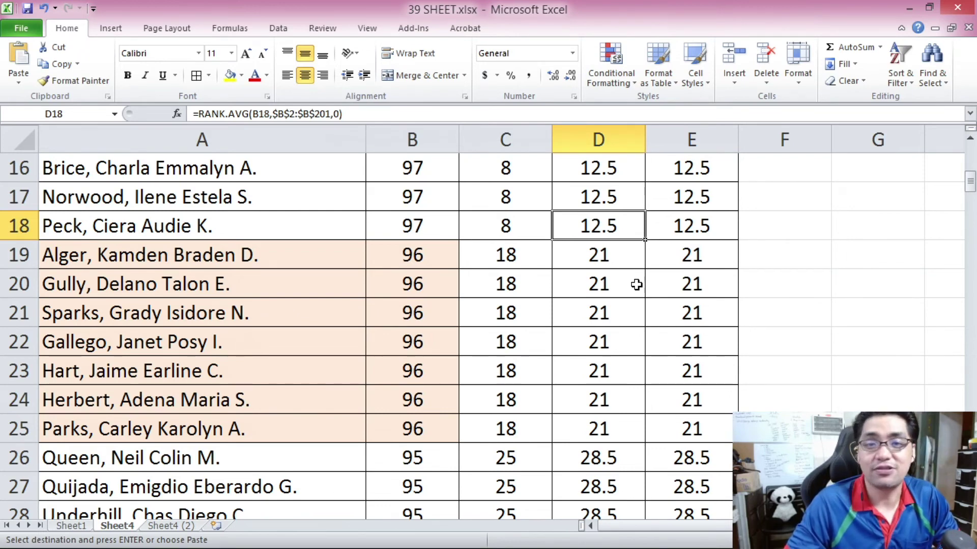
{"action": "scroll", "coordinate": [636, 284], "scroll_direction": "down", "scroll_amount": 7}
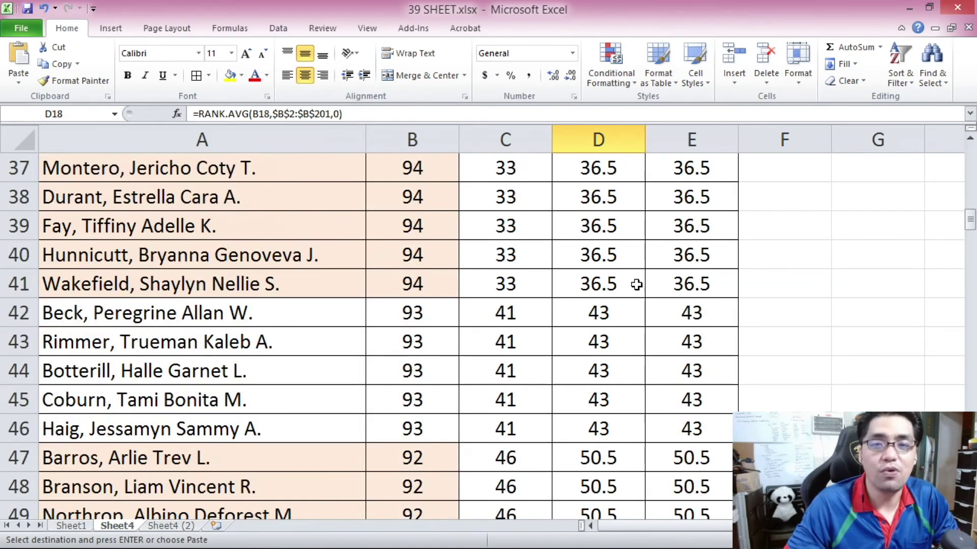
- Go to the Sheet4 (2) worksheet and remove the fill color from the data range A2:E201
{"action": "key", "text": "ctrl+Page_Down"}
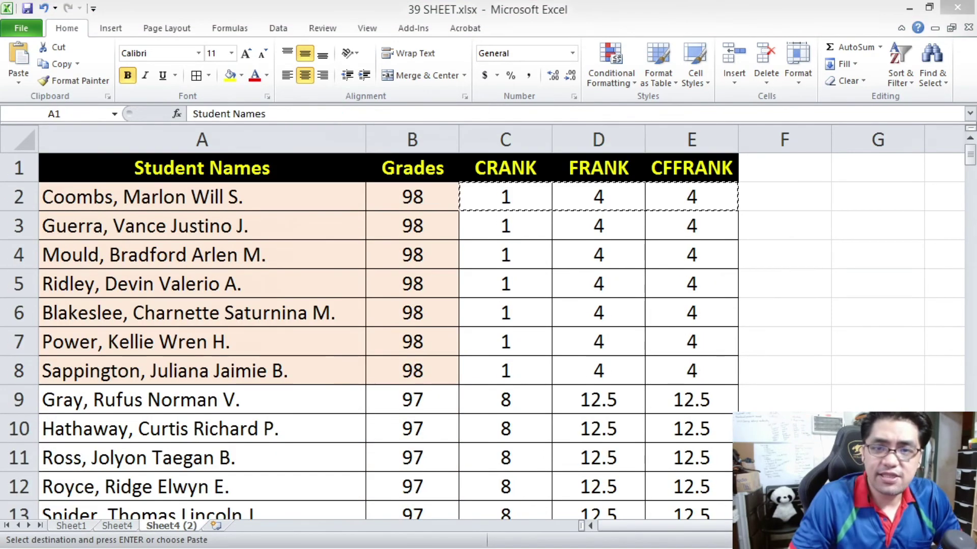
{"action": "left_click", "coordinate": [534, 312]}
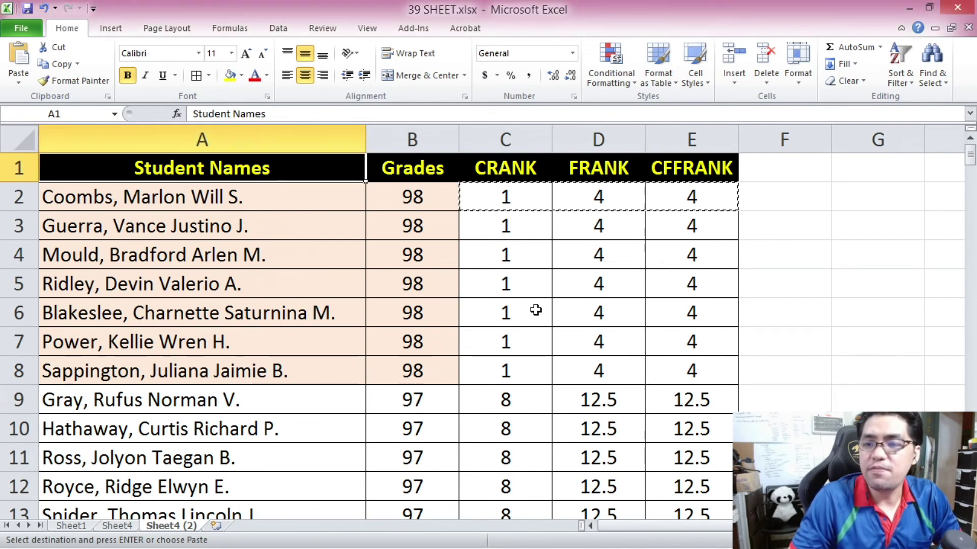
{"action": "left_click", "coordinate": [444, 291]}
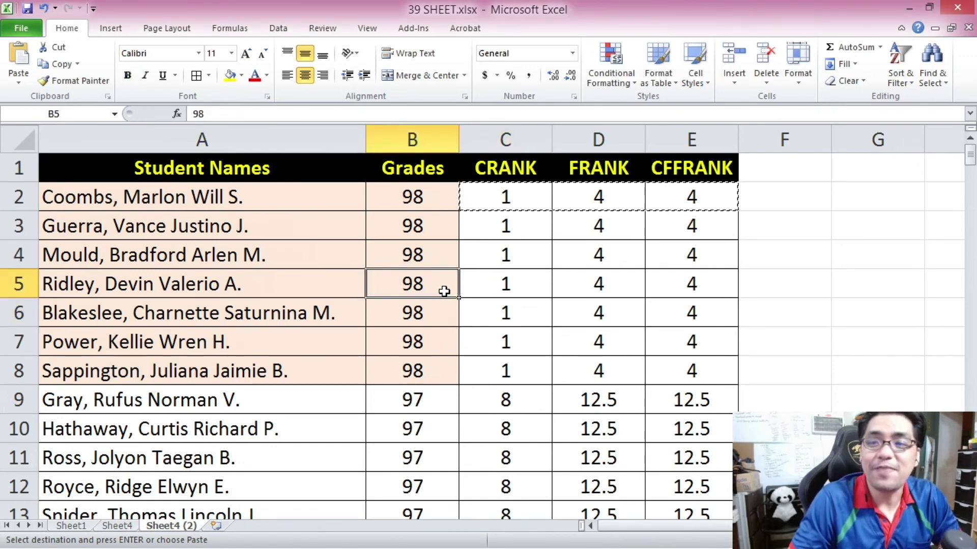
{"action": "left_click", "coordinate": [432, 224]}
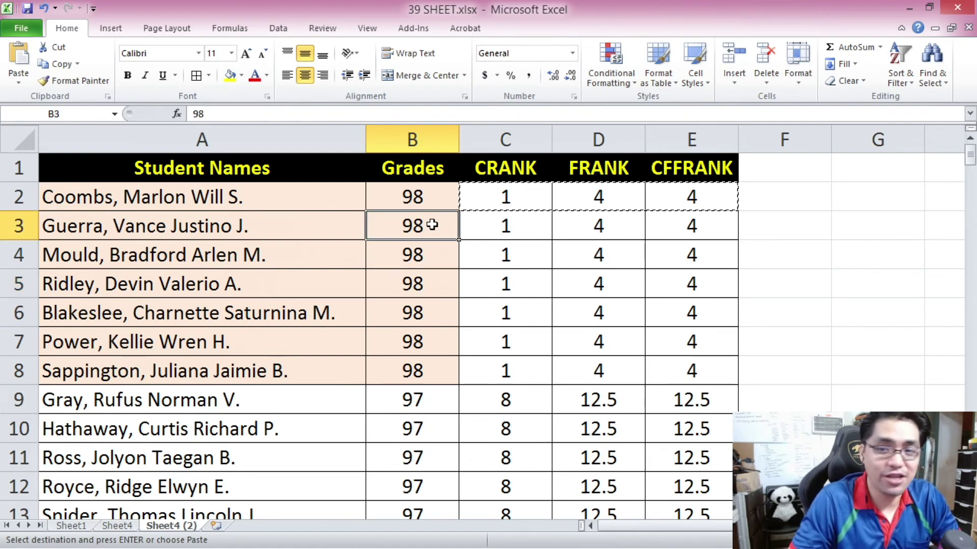
{"action": "key", "text": "Up"}
{"action": "key", "text": "Left"}
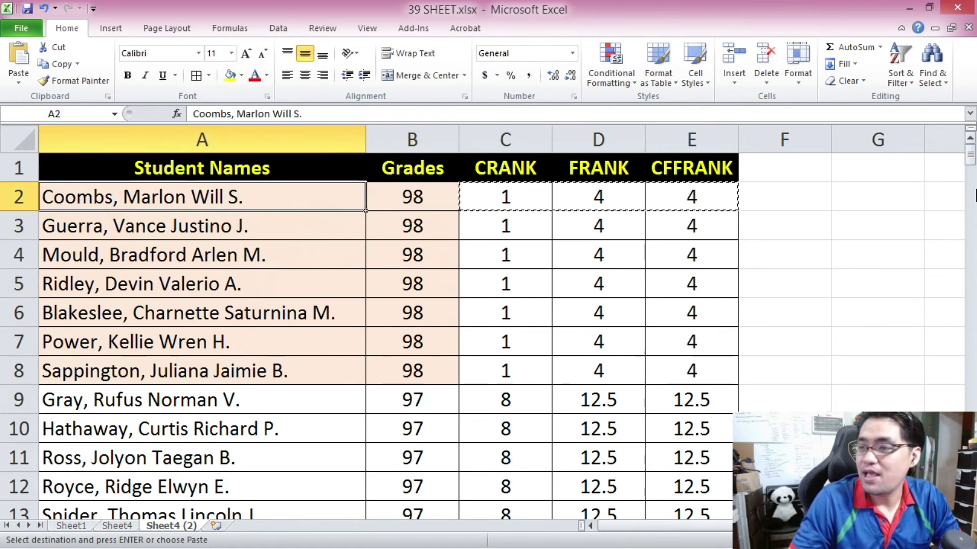
{"action": "left_click_drag", "start_coordinate": [969, 156], "coordinate": [970, 172]}
{"action": "key", "text": "ctrl+shift+End"}
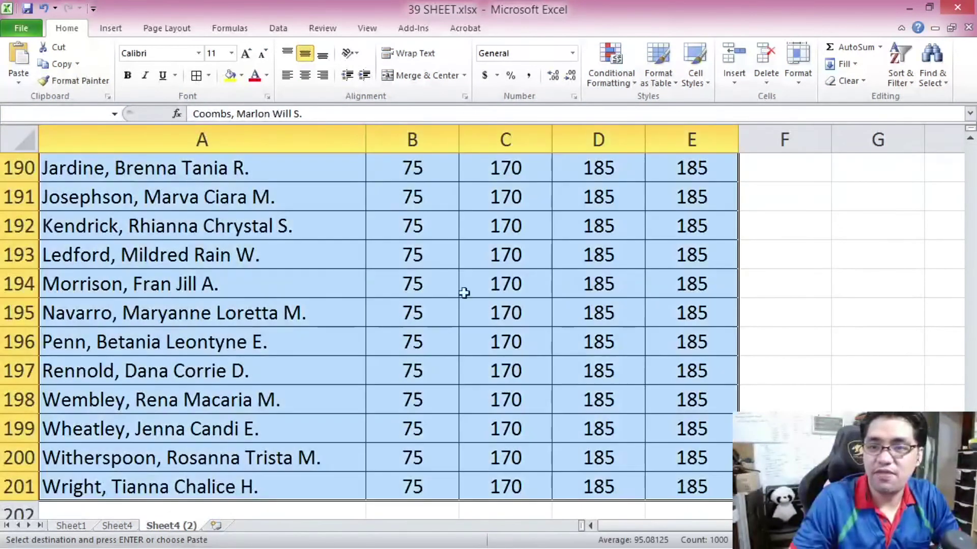
{"action": "left_click", "coordinate": [241, 76]}
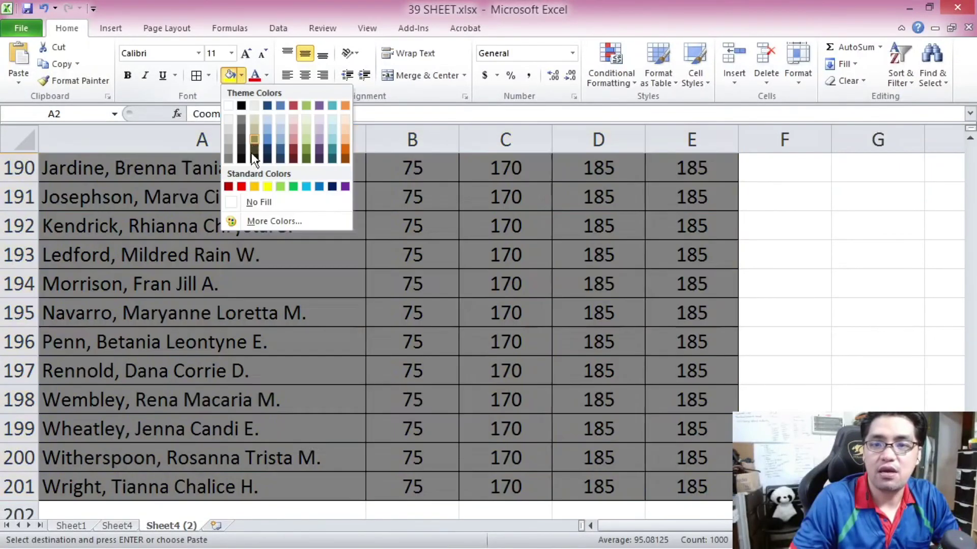
{"action": "left_click", "coordinate": [260, 200]}
- Sort the whole ranking table alphabetically from A to Z by student name
{"action": "left_click", "coordinate": [116, 198]}
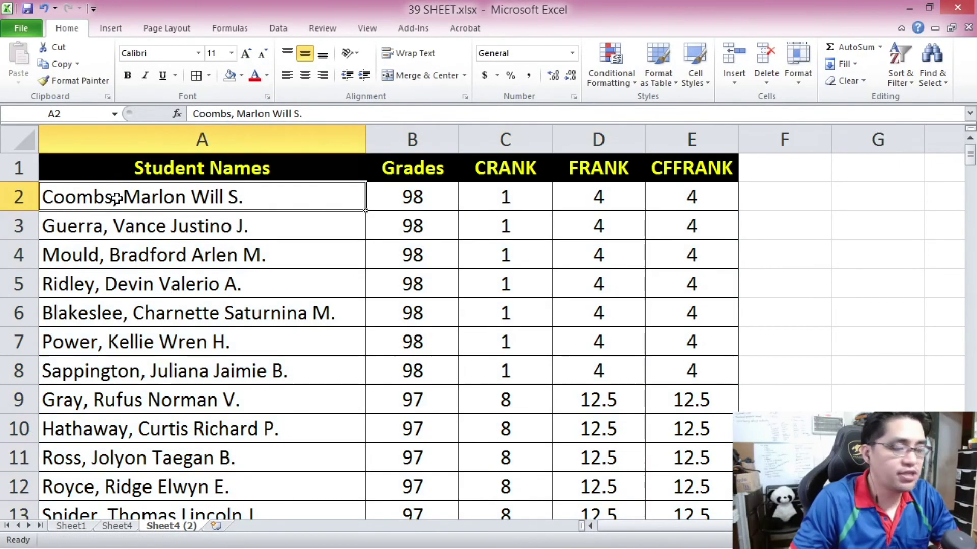
{"action": "key", "text": "ctrl+a"}
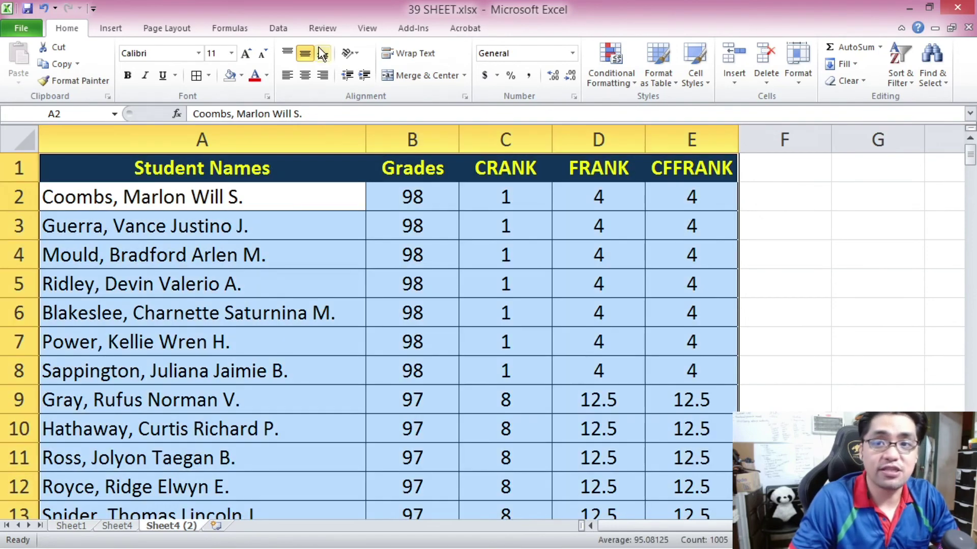
{"action": "left_click", "coordinate": [280, 29]}
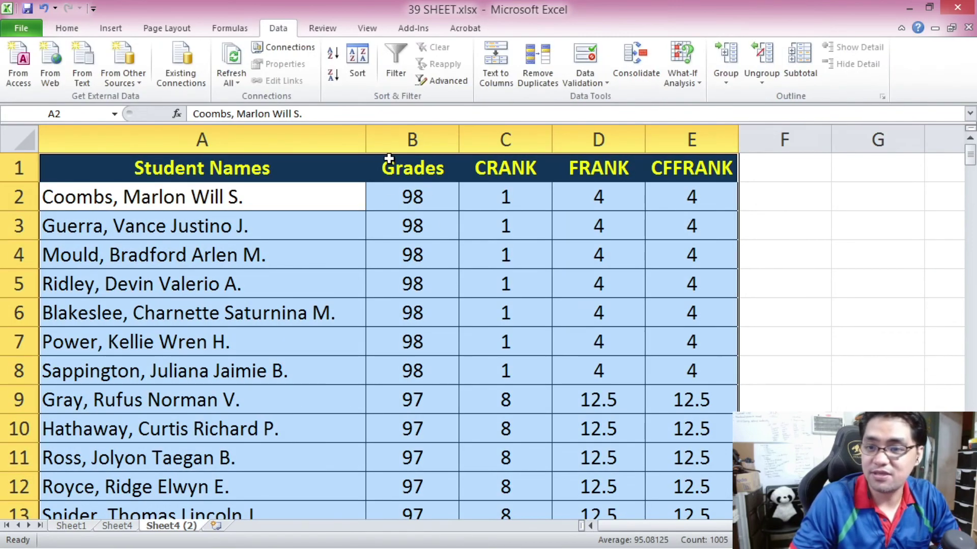
{"action": "left_click", "coordinate": [333, 53]}
{"action": "left_click", "coordinate": [353, 226]}
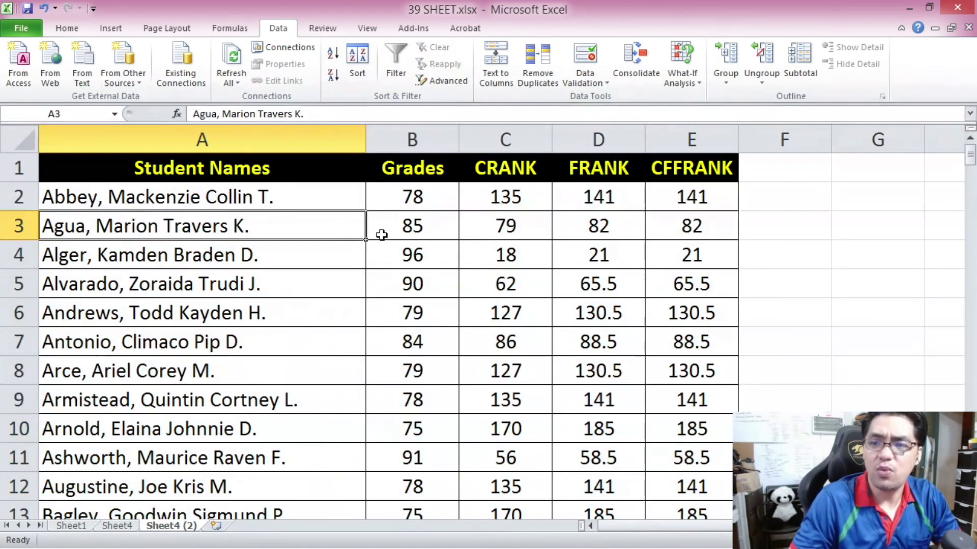
- Compare the FRANK and CFFRANK columns against the unsorted grades in the alphabetized list
{"action": "left_click", "coordinate": [402, 196]}
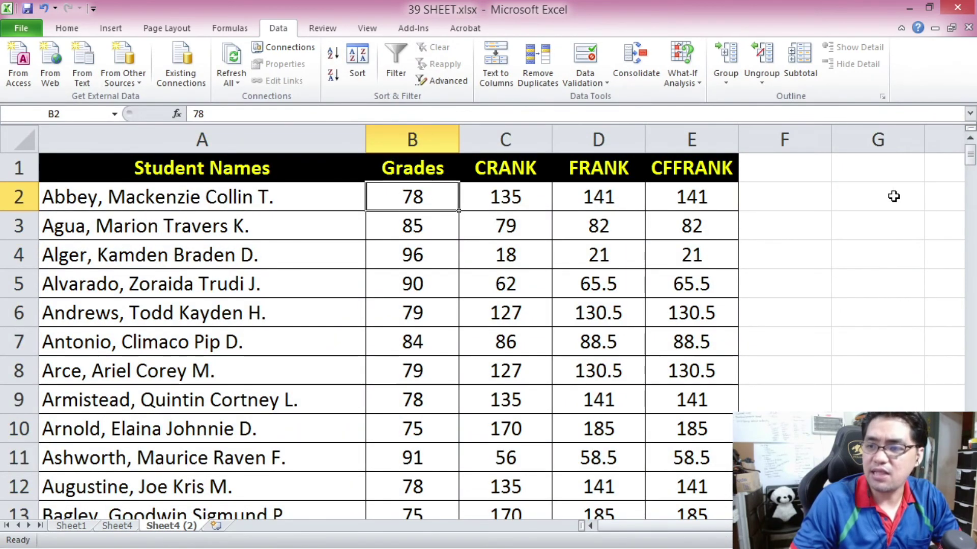
{"action": "mouse_move", "coordinate": [970, 158]}
{"action": "left_mouse_down"}
{"action": "mouse_move", "coordinate": [970, 169]}
{"action": "mouse_move", "coordinate": [970, 153]}
{"action": "left_mouse_up"}
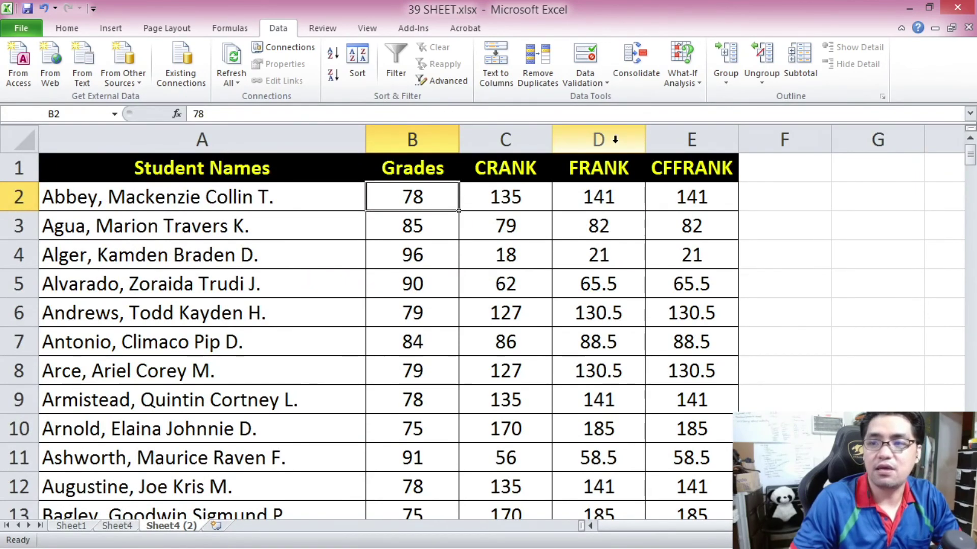
{"action": "left_click", "coordinate": [615, 140]}
{"action": "left_click", "coordinate": [667, 140]}
{"action": "left_click", "coordinate": [610, 140]}
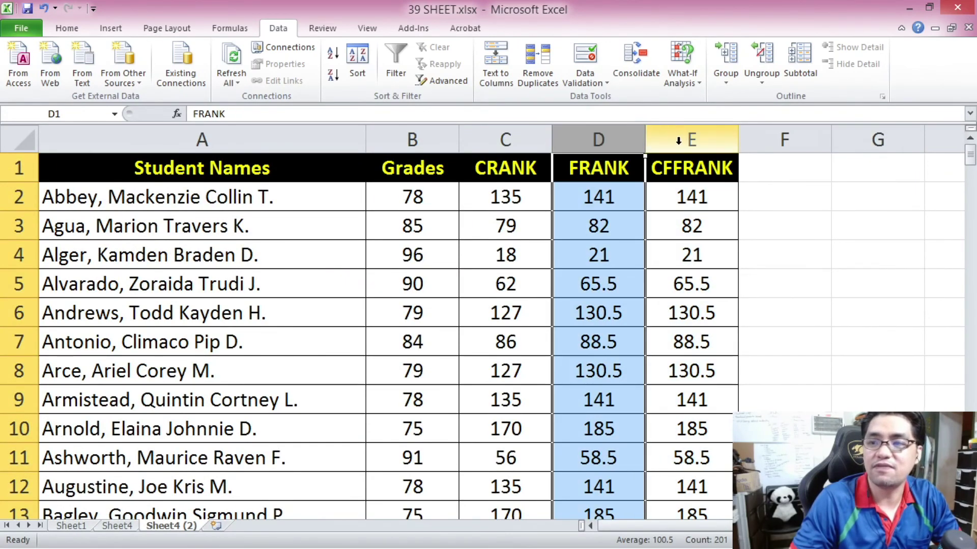
{"action": "left_click", "coordinate": [678, 139]}
{"action": "mouse_move", "coordinate": [970, 153]}
{"action": "left_mouse_down"}
{"action": "mouse_move", "coordinate": [964, 223]}
{"action": "mouse_move", "coordinate": [967, 152]}
{"action": "left_mouse_up"}
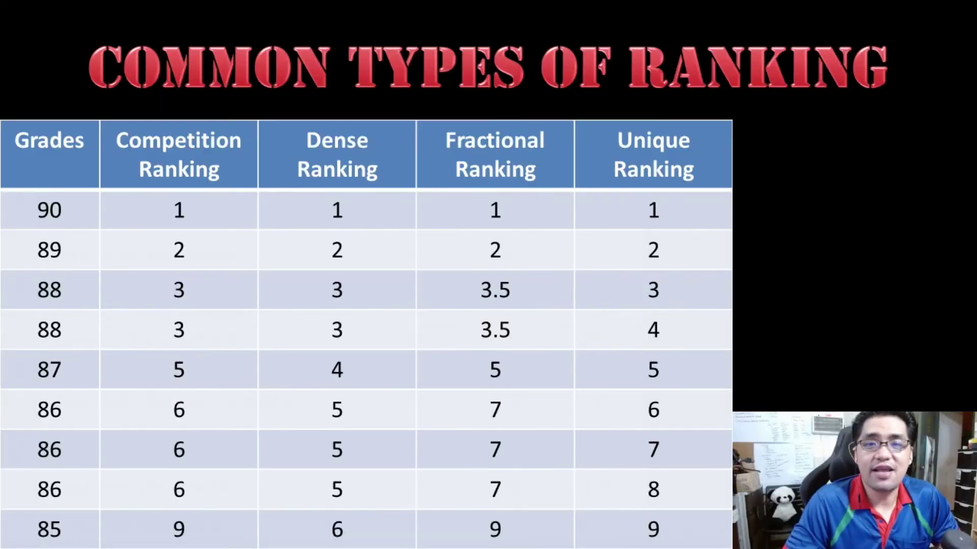